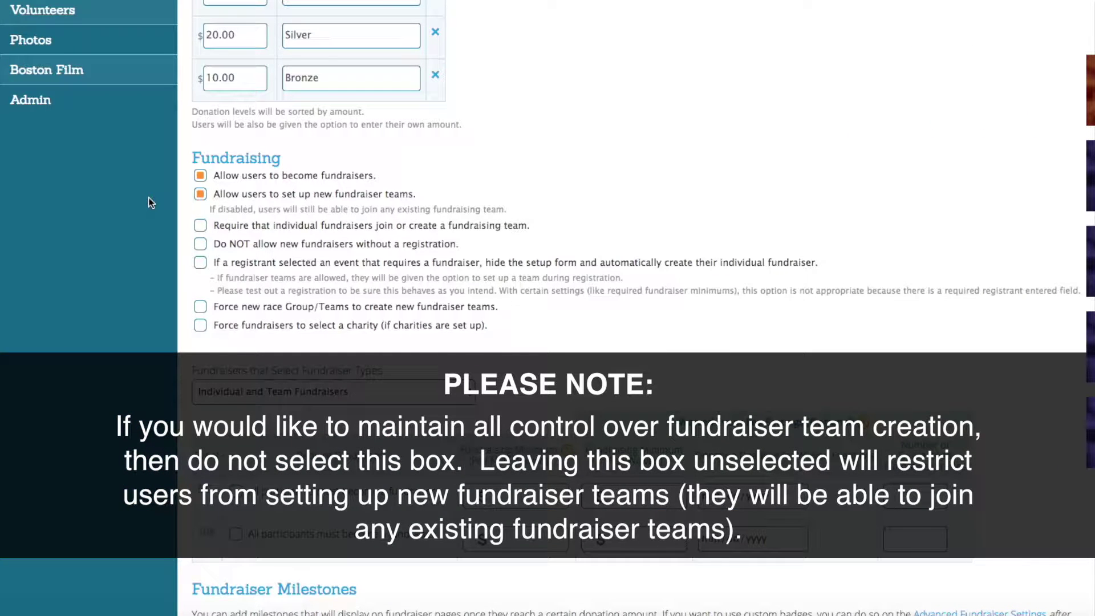
- Allow users to set up new fundraiser teams and require that individual fundraisers join or create a fundraising team
click(201, 194)
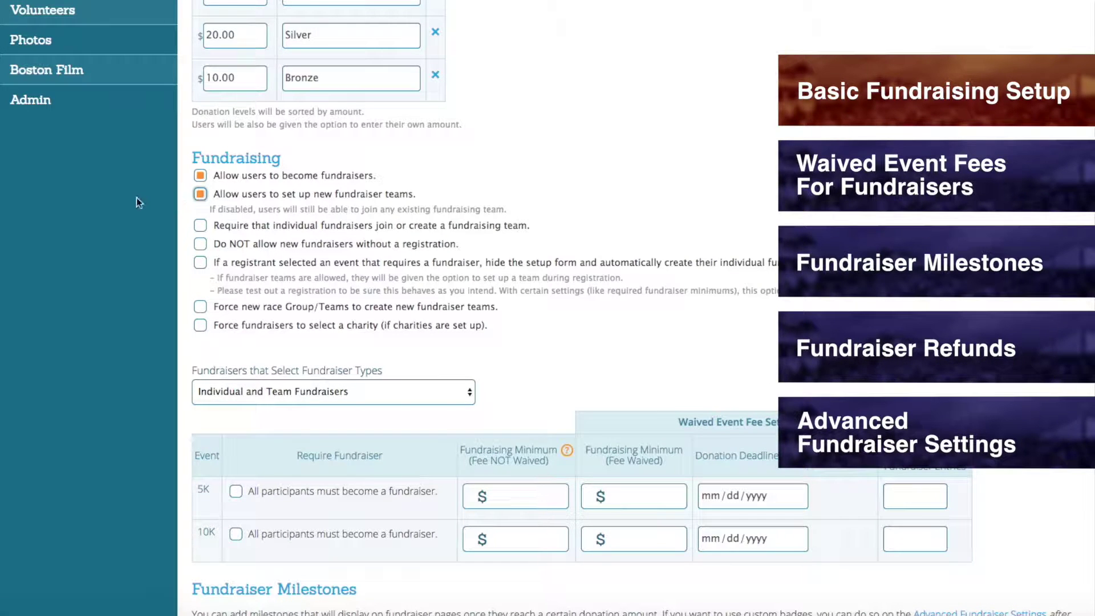
click(200, 195)
click(199, 194)
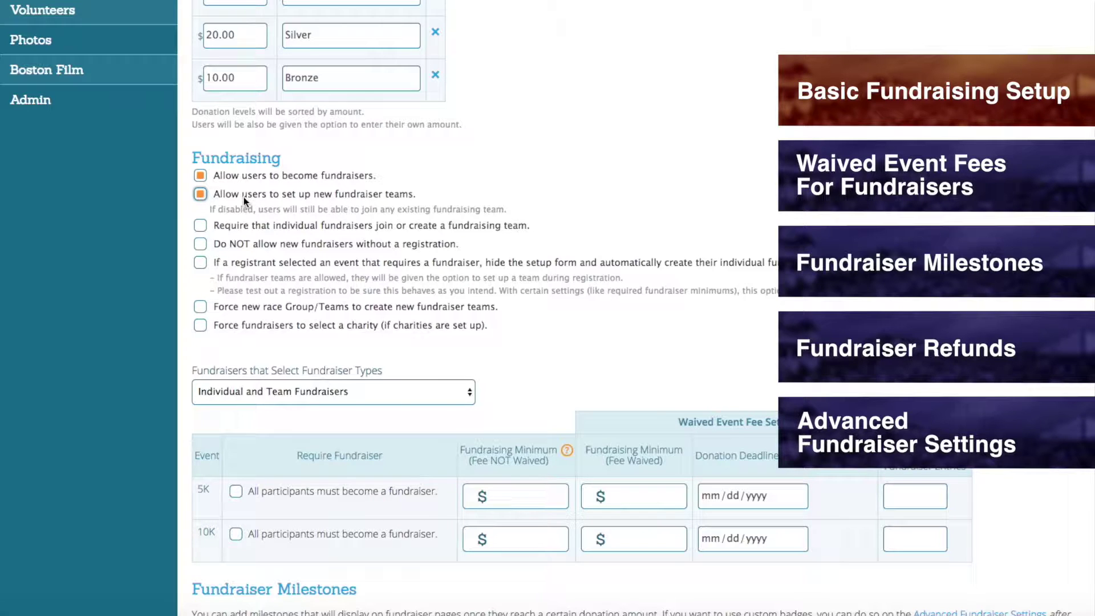
click(199, 225)
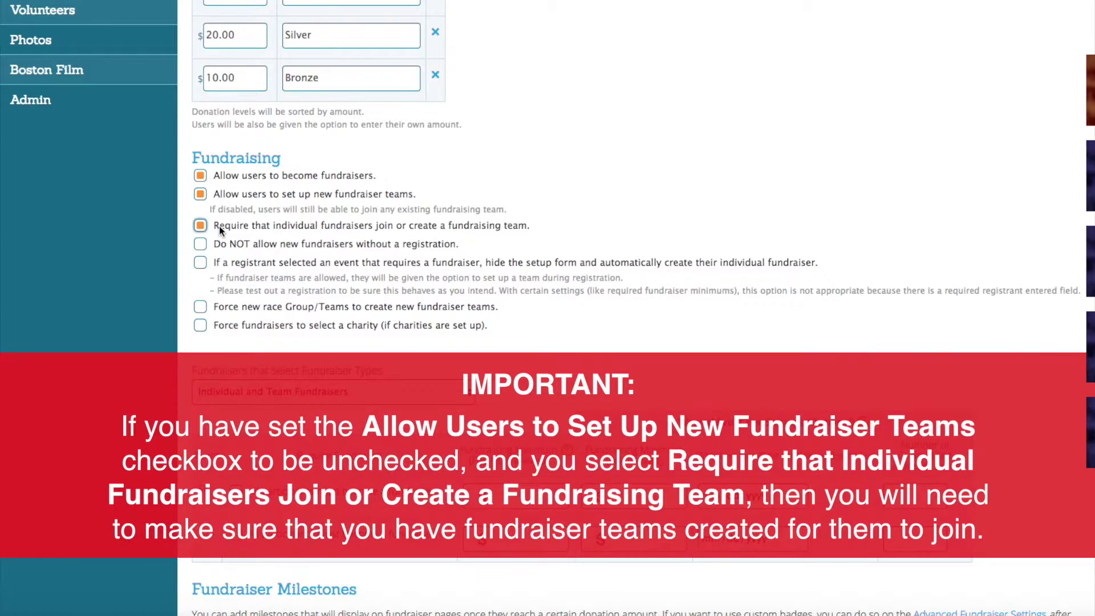
click(201, 195)
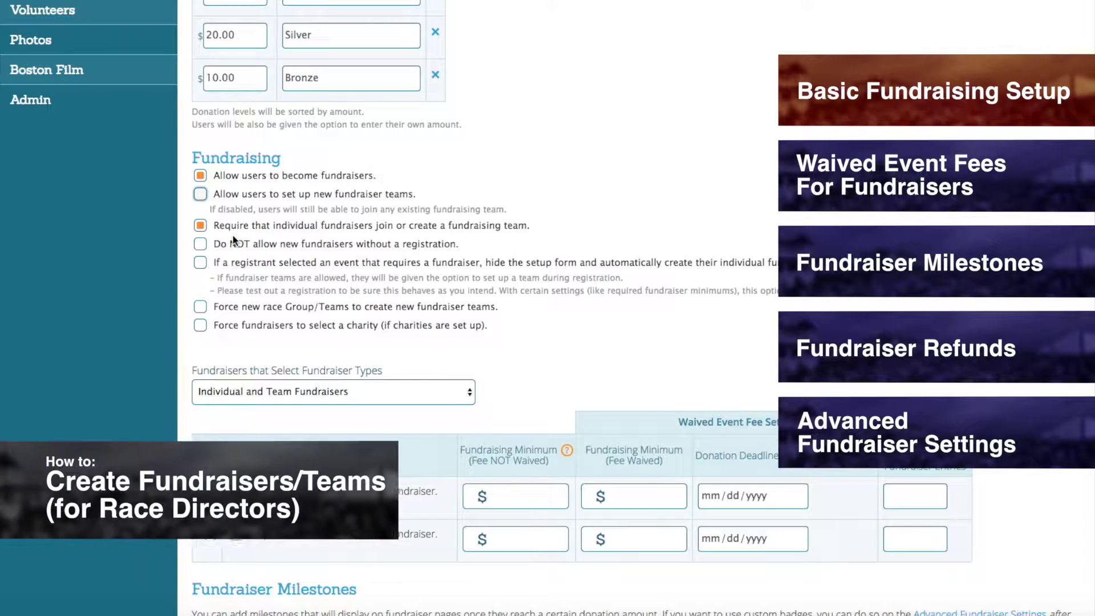
click(200, 195)
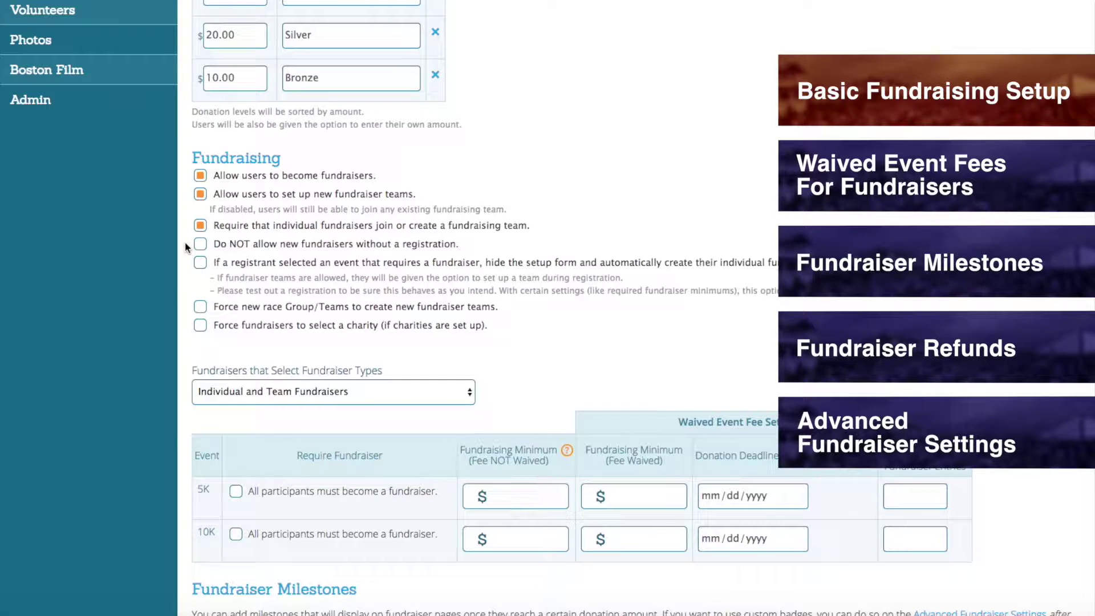
- Disallow new fundraisers without a registration and require all 5K participants to become fundraisers
click(200, 243)
scroll(162, 244, down, 3)
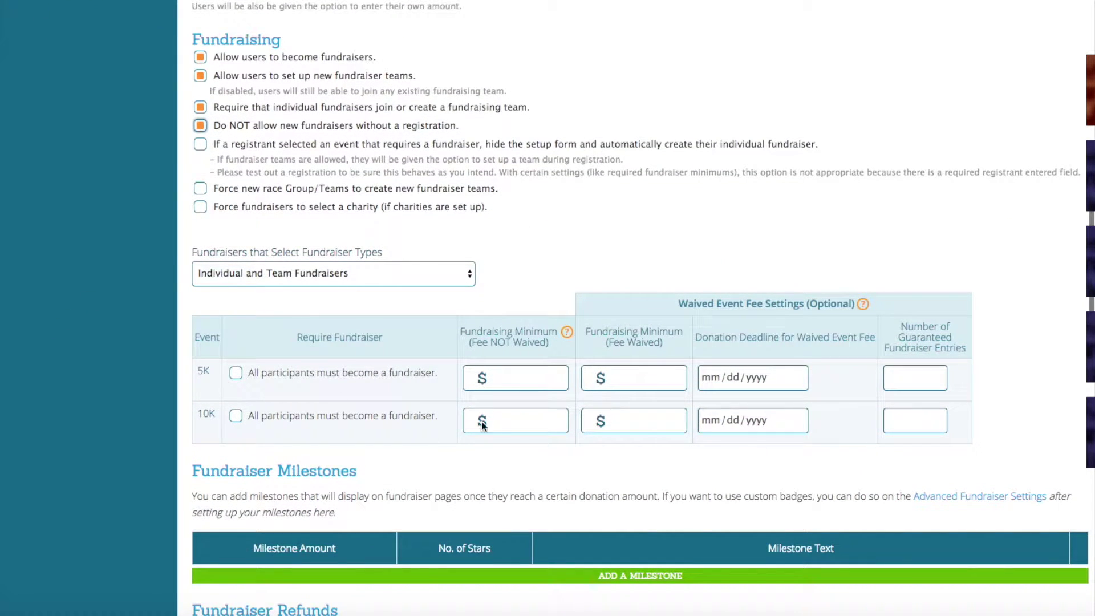
click(237, 372)
click(236, 417)
click(236, 416)
- Hide the setup form and automatically create individual fundraisers for registrants whose event requires a fundraiser
scroll(155, 205, up, 3)
click(199, 296)
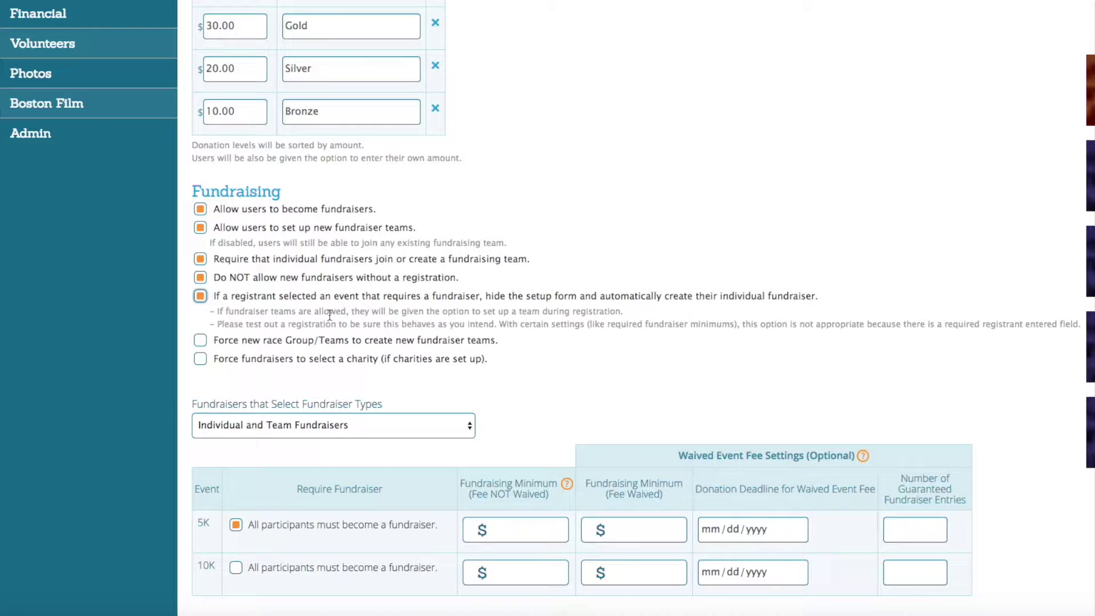
scroll(121, 280, down, 3)
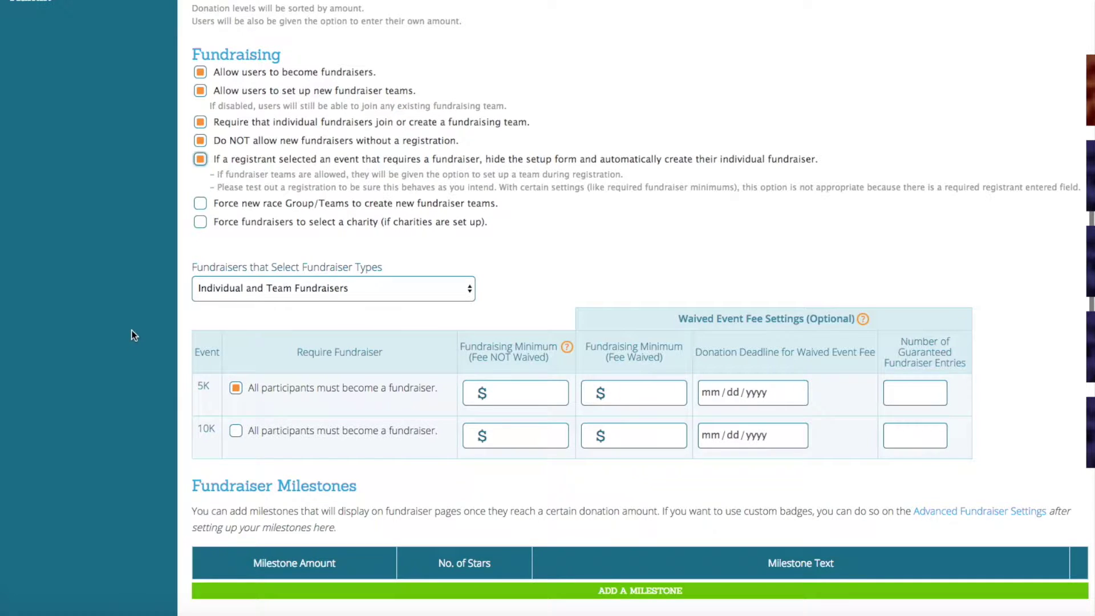
- Force new race Group/Teams to create new fundraiser teams, and only allow Group/Team participants to create or join a fundraiser team
scroll(132, 334, up, 2)
scroll(132, 335, up, 1)
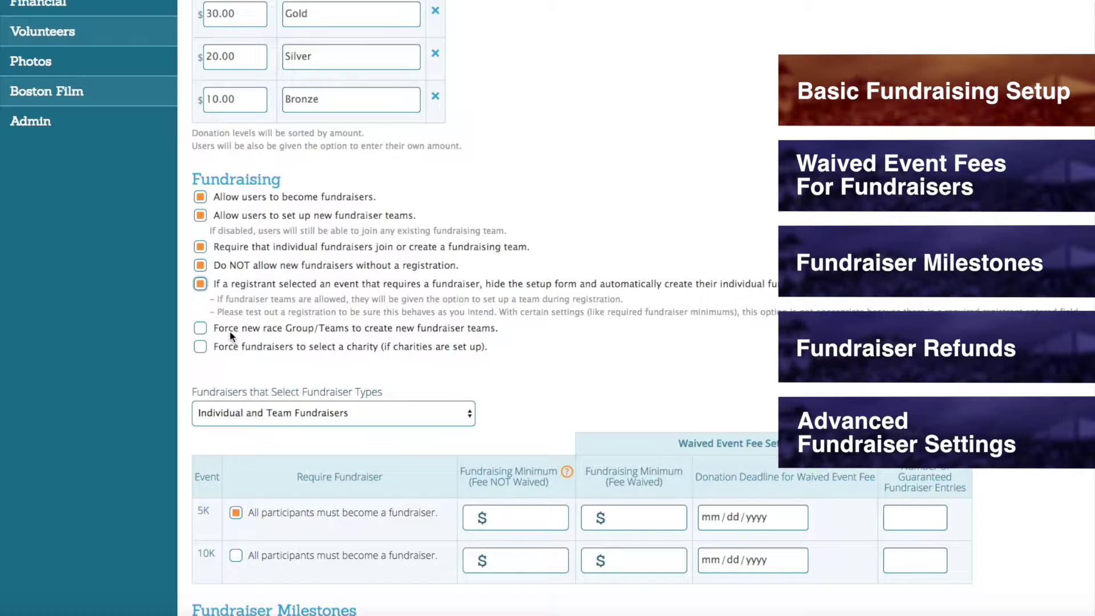
click(200, 329)
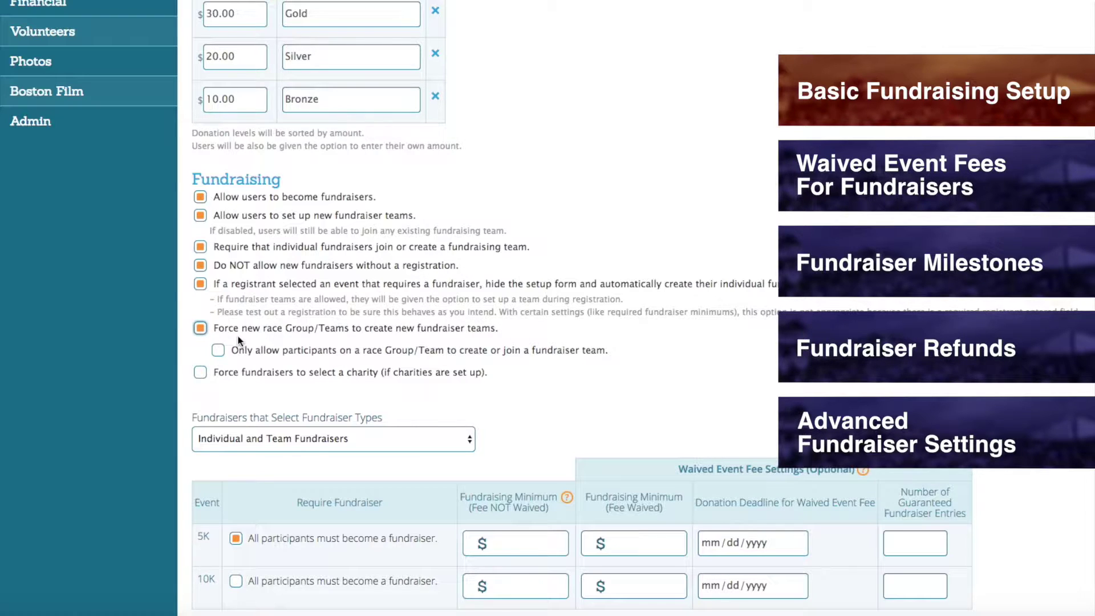
click(218, 351)
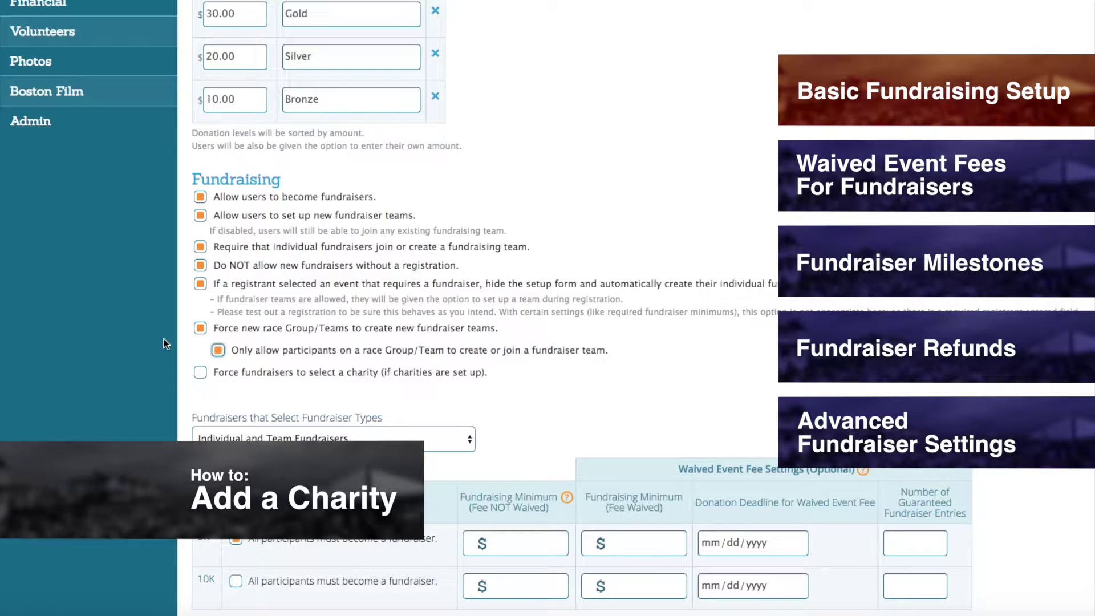
- Force fundraisers to select a charity if charities are set up
click(200, 372)
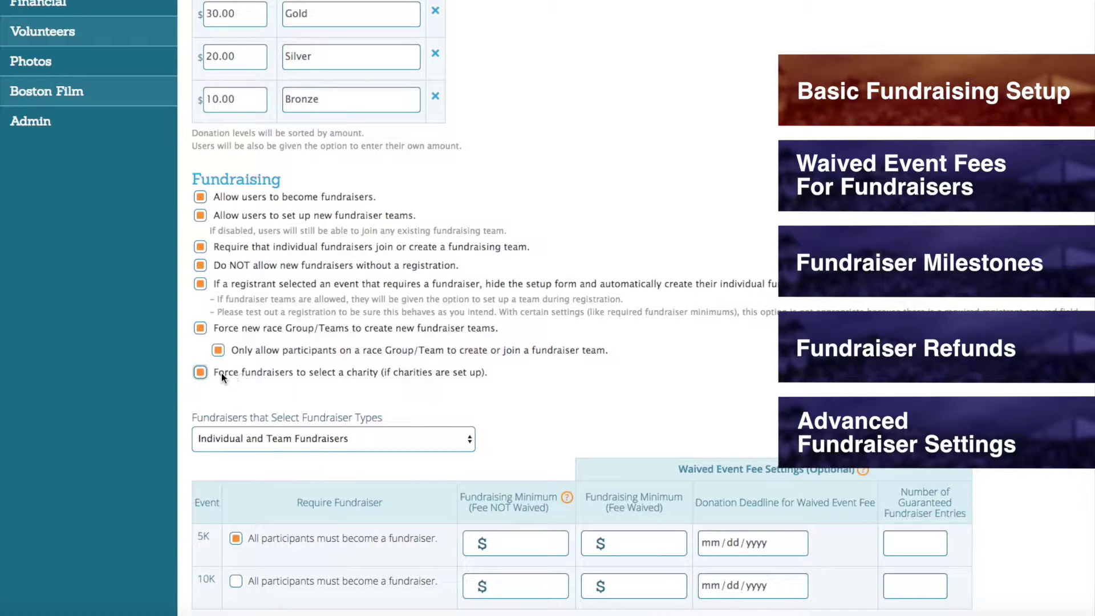
scroll(141, 344, down, 5)
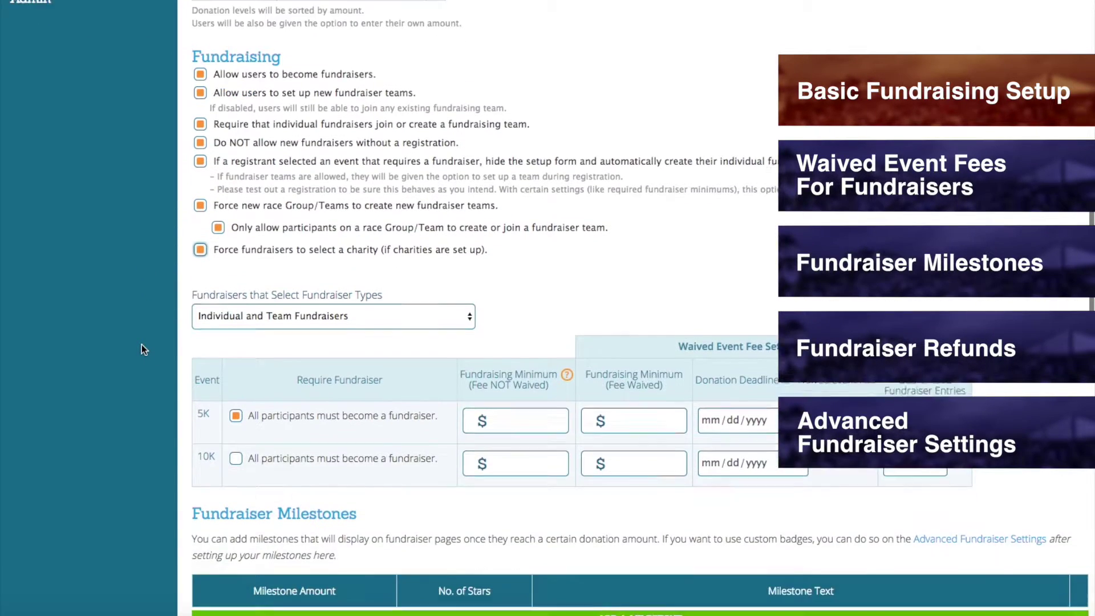
scroll(133, 317, down, 3)
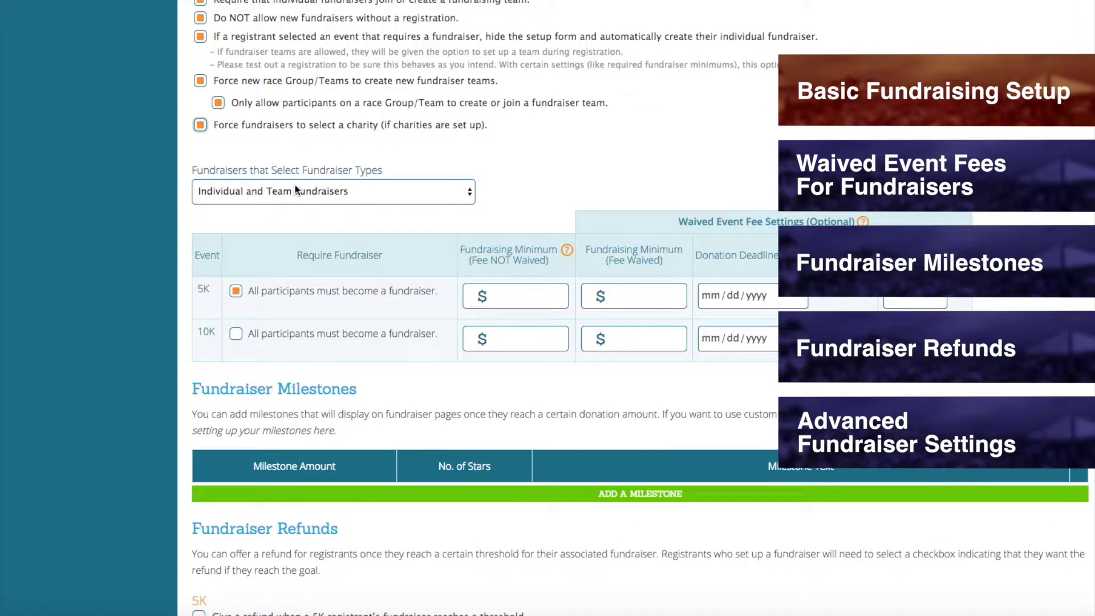
- Try Individual Fundraisers and Team Fundraisers as the fundraiser types, and restore Individual and Team Fundraisers
click(336, 193)
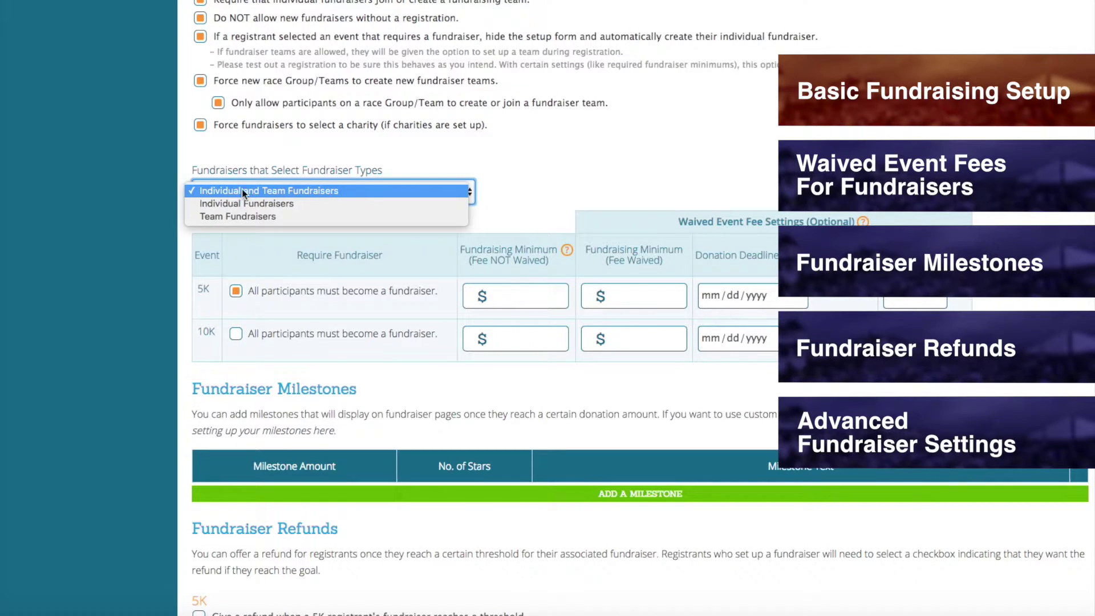
click(155, 183)
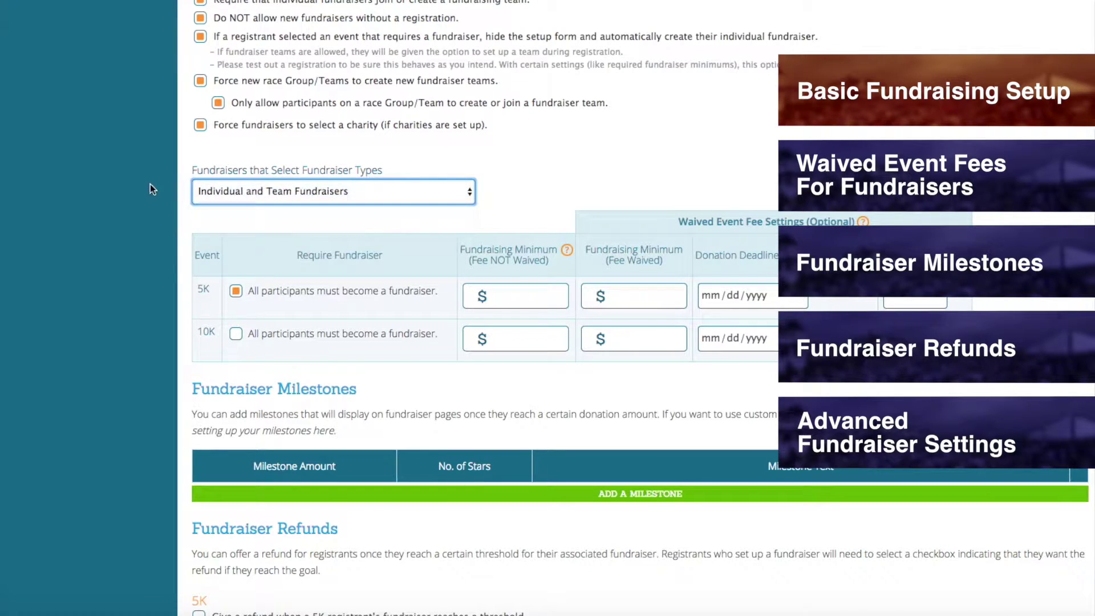
click(444, 199)
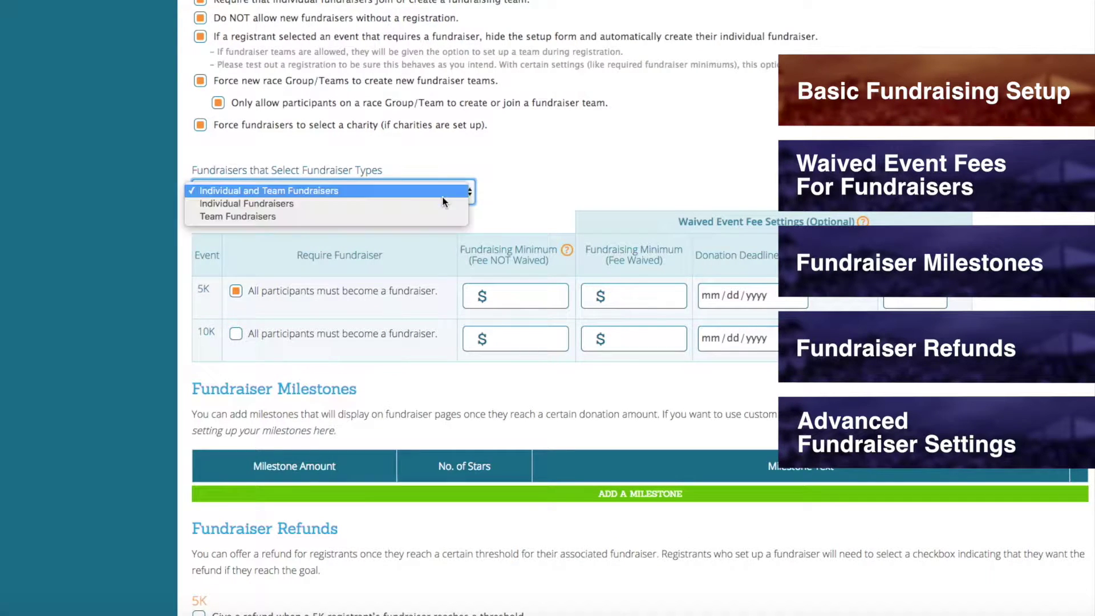
click(435, 206)
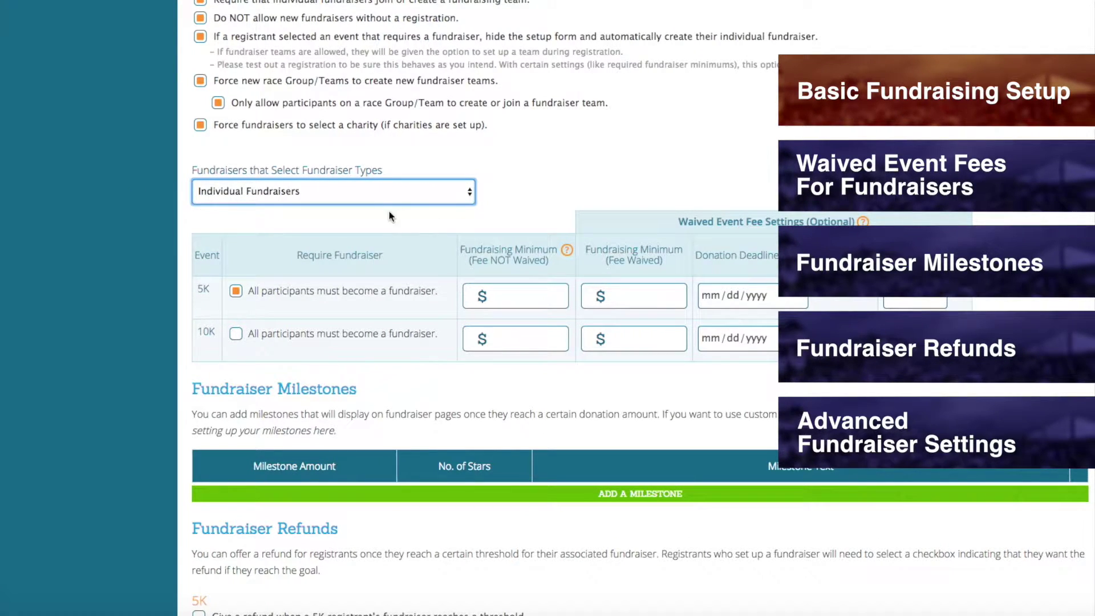
click(357, 196)
click(296, 205)
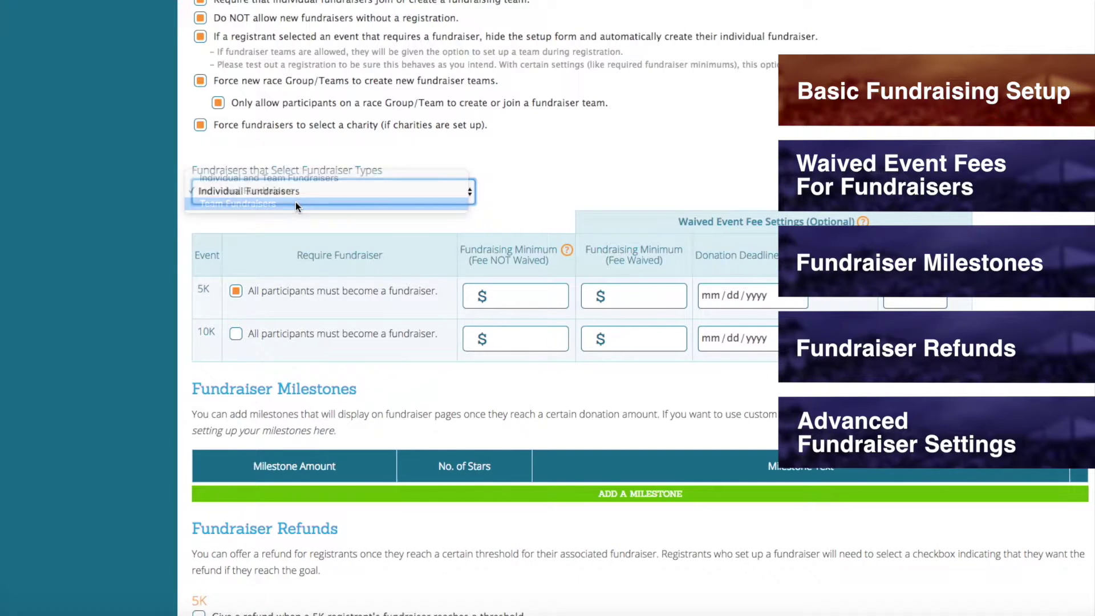
click(350, 195)
click(210, 166)
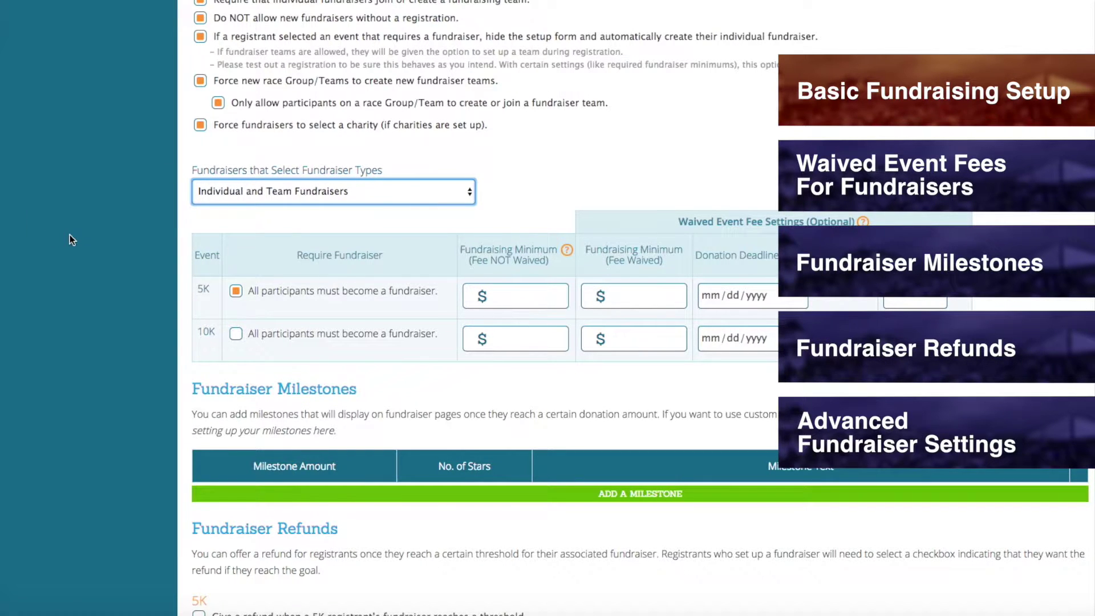
scroll(70, 234, down, 1)
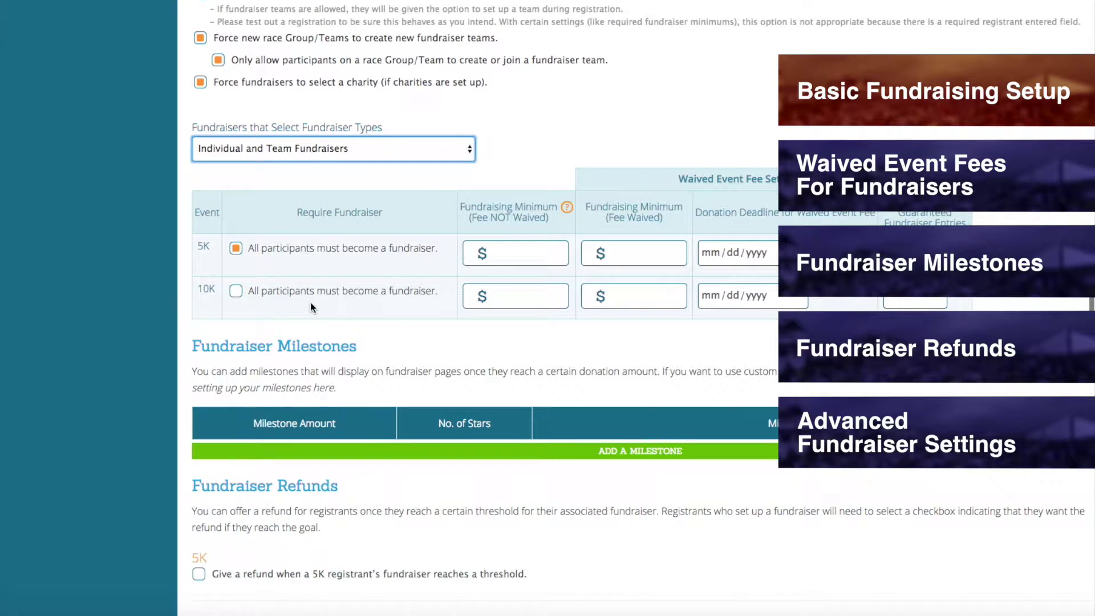
click(190, 267)
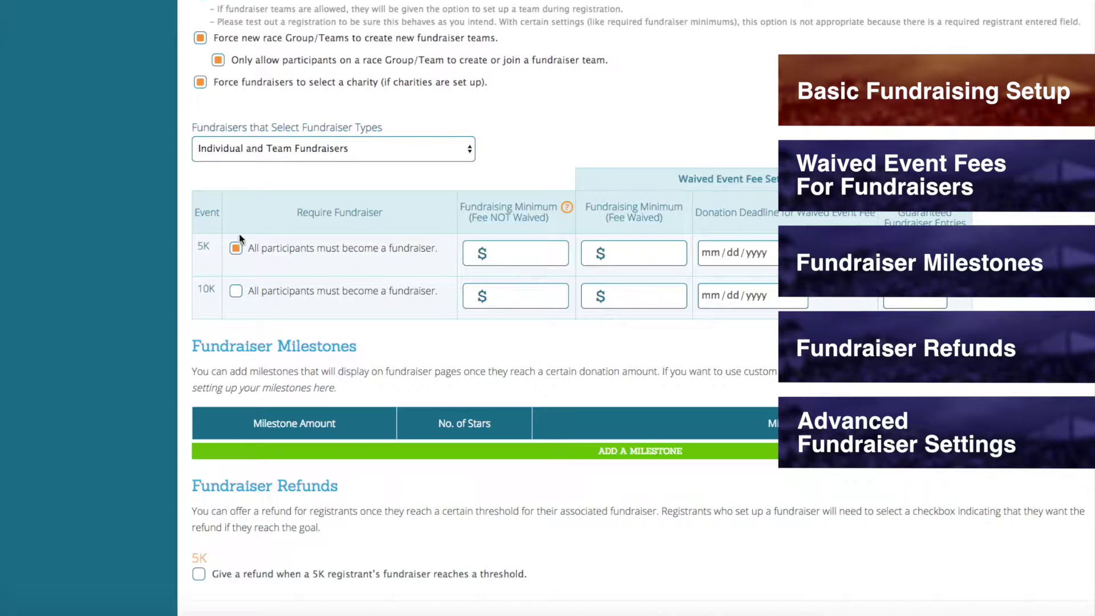
click(235, 250)
click(236, 249)
click(236, 292)
click(237, 291)
- Set the fundraising minimum without a waived fee to $50 for the 5K and $70 for the 10K
click(510, 254)
text(50)
click(502, 296)
text(70)
click(542, 325)
- Enter "Enter message here!" as the default fundraiser message and save the donation setup
scroll(542, 326, down, 1)
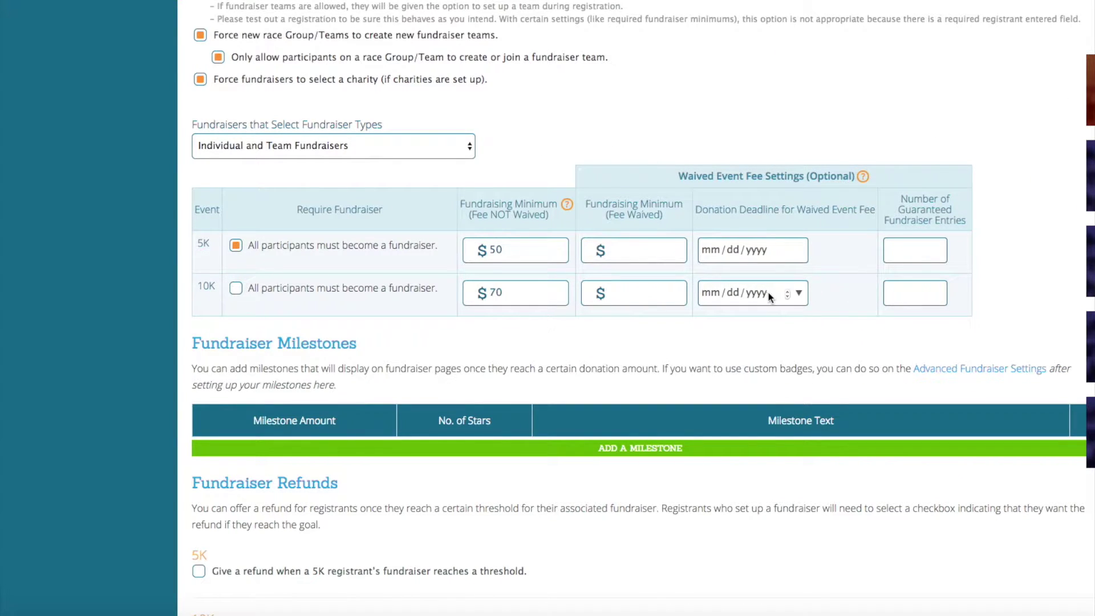
scroll(771, 293, down, 1)
scroll(766, 296, down, 3)
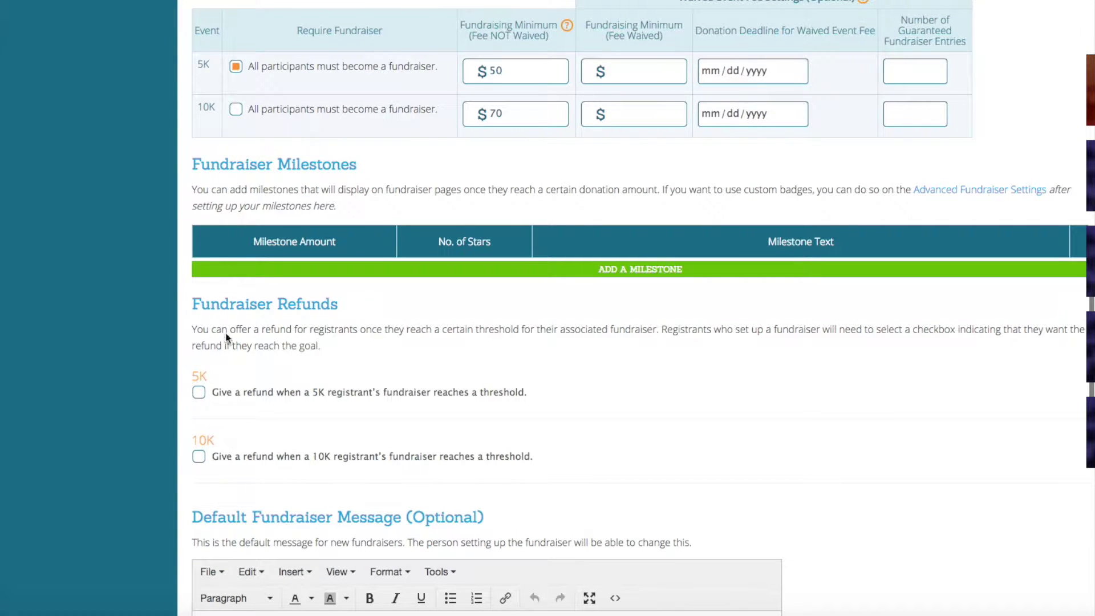
scroll(115, 326, up, 4)
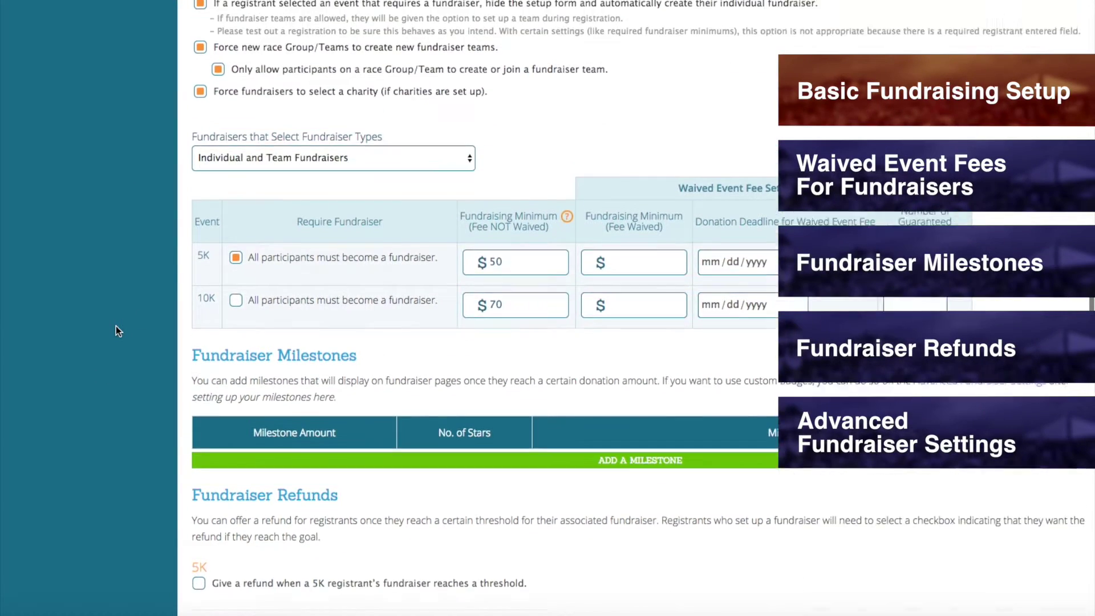
scroll(116, 327, down, 9)
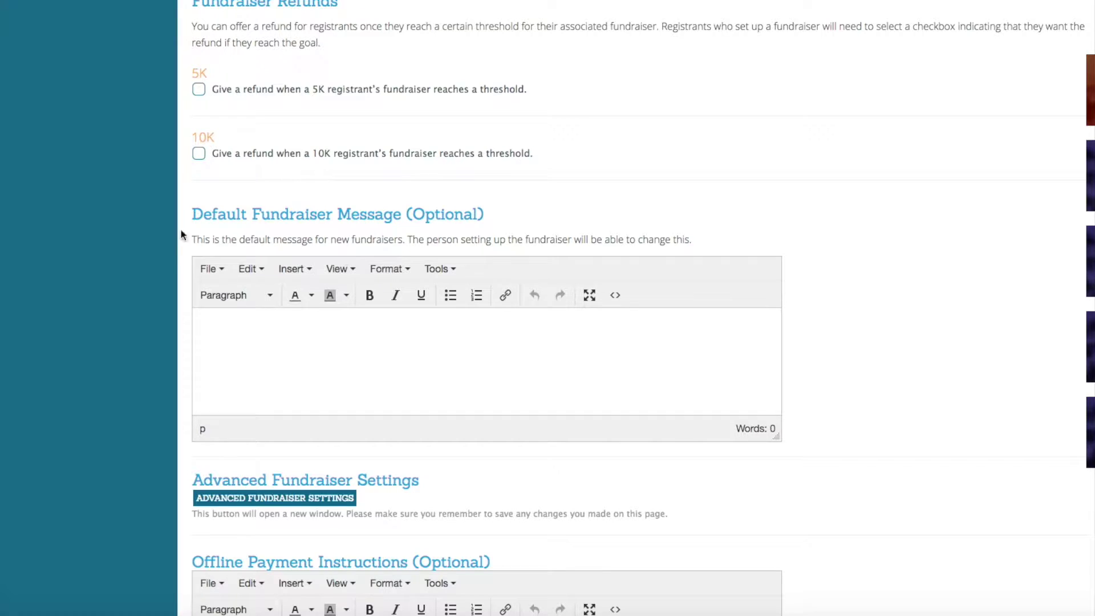
click(350, 350)
text(Enter message here!)
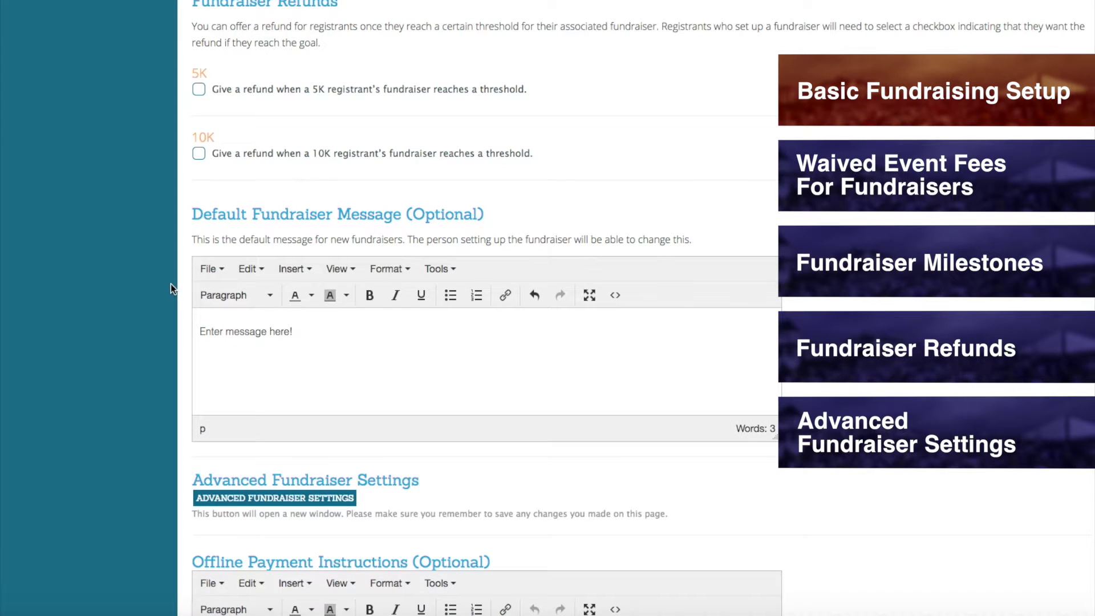
scroll(143, 279, down, 10)
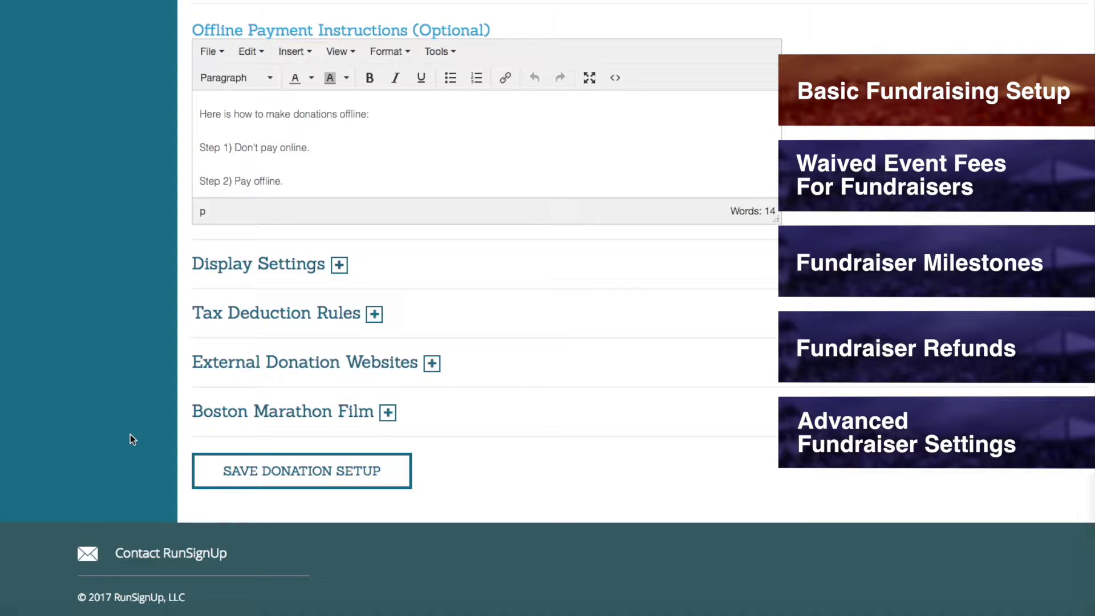
click(222, 484)
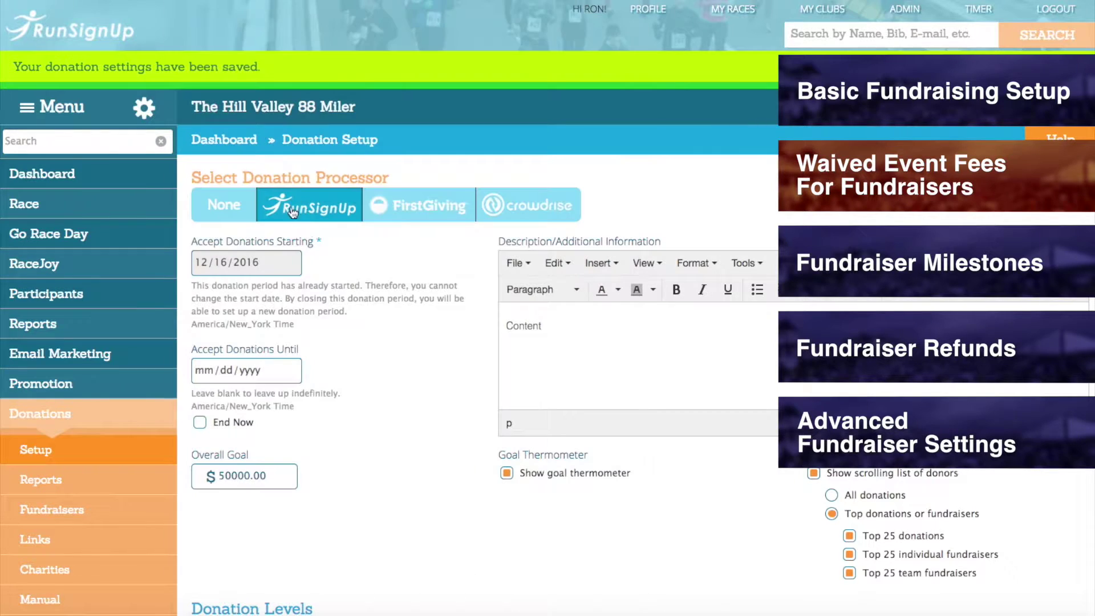
- Set the 5K's fundraising minimum for a waived event fee to $100
scroll(308, 214, down, 10)
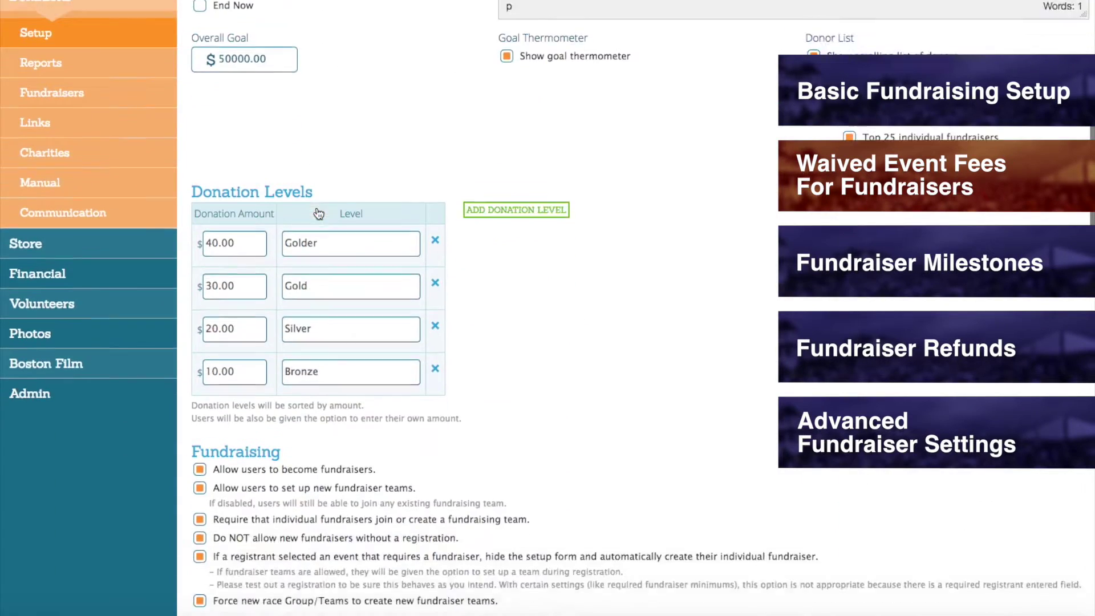
scroll(318, 213, down, 3)
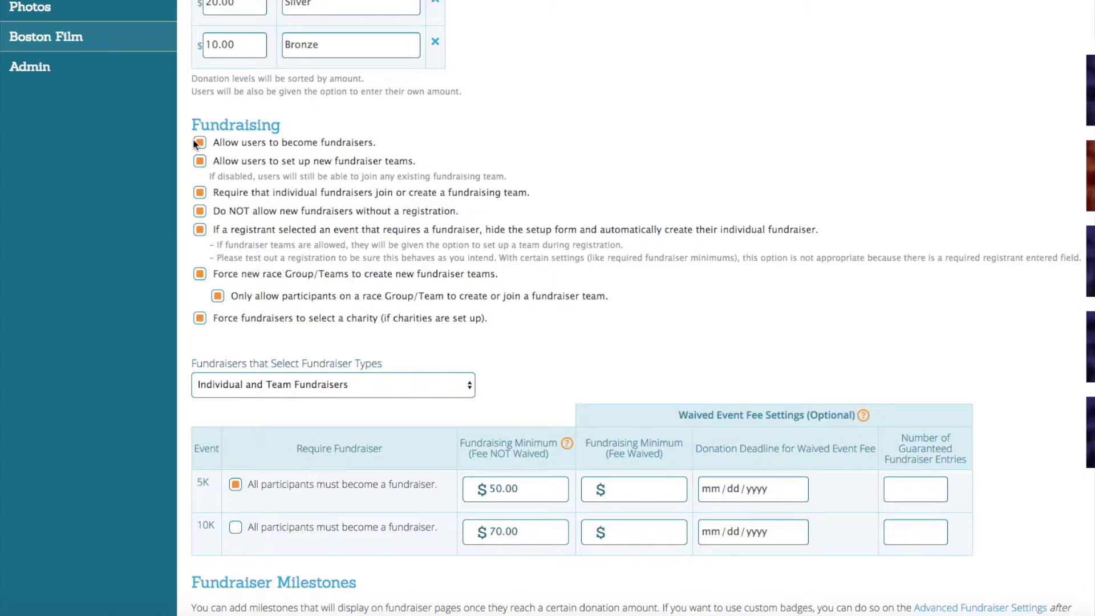
scroll(481, 201, down, 4)
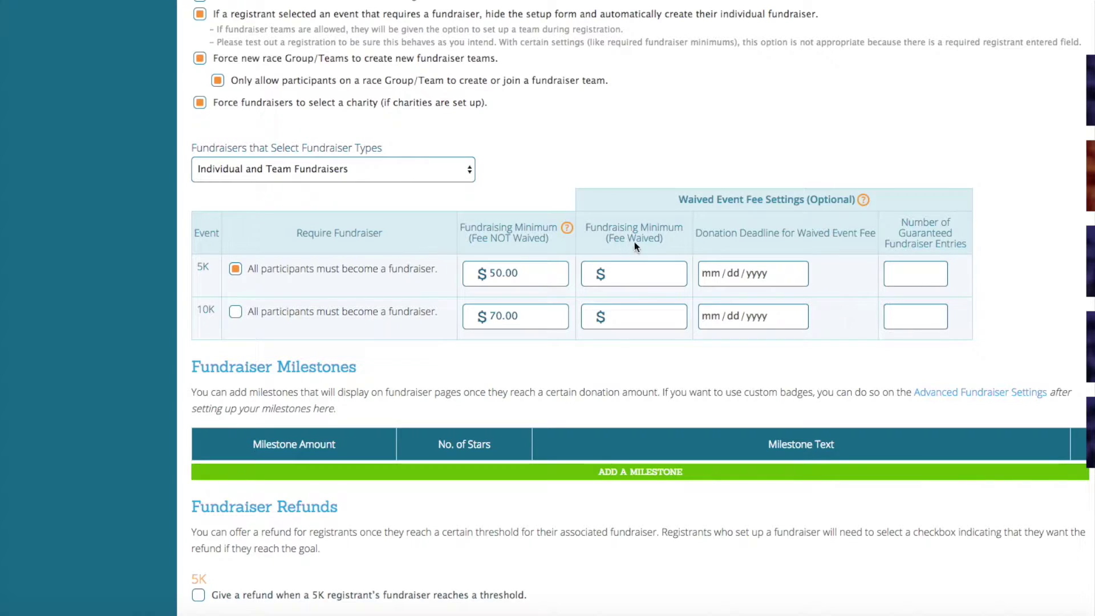
click(632, 274)
text(100)
- Try a waived-fee fundraising minimum of $140 for the 10K and clear the value again
click(622, 315)
text(100)
key(BackSpace)
key(BackSpace)
text(40)
drag(634, 317, 588, 316)
key(BackSpace)
- Set the 5K's donation deadline for the waived event fee to November 9, 2017
click(799, 275)
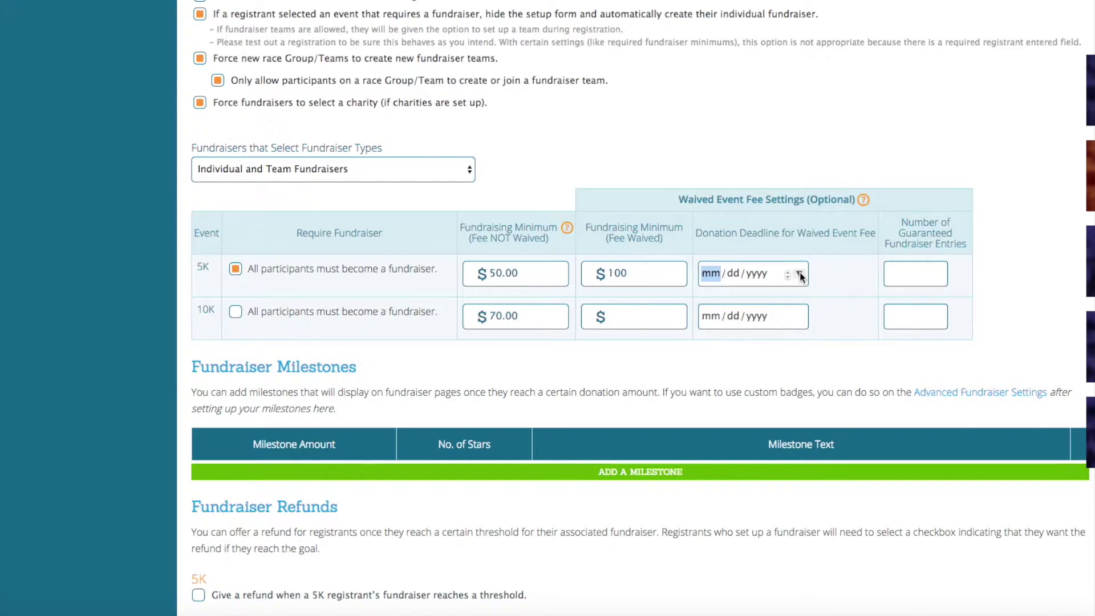
double_click(870, 306)
triple_click(870, 306)
triple_click(870, 307)
double_click(871, 306)
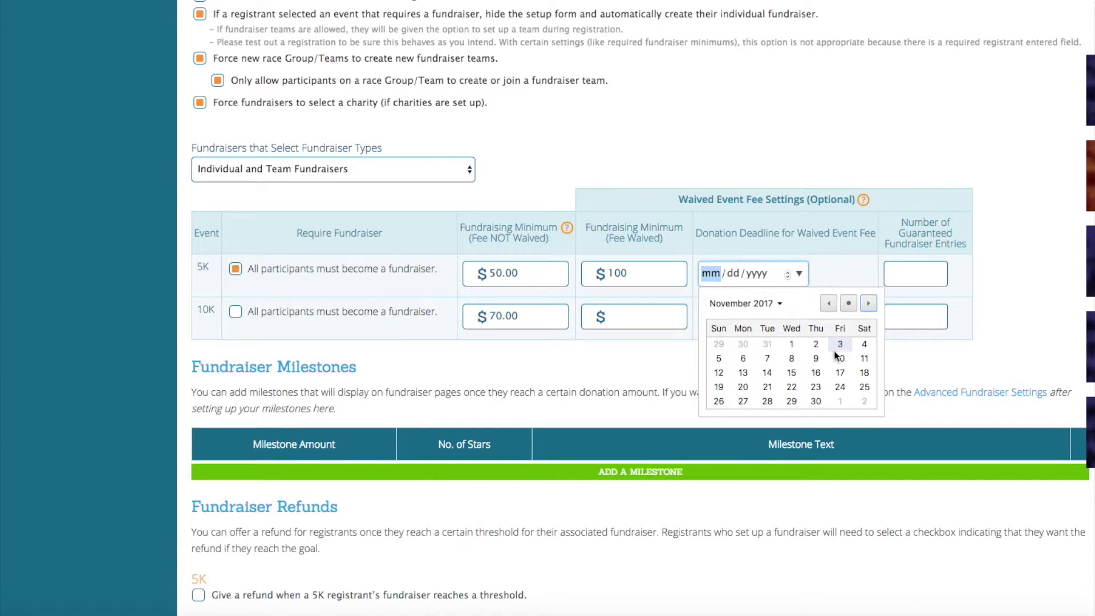
click(816, 358)
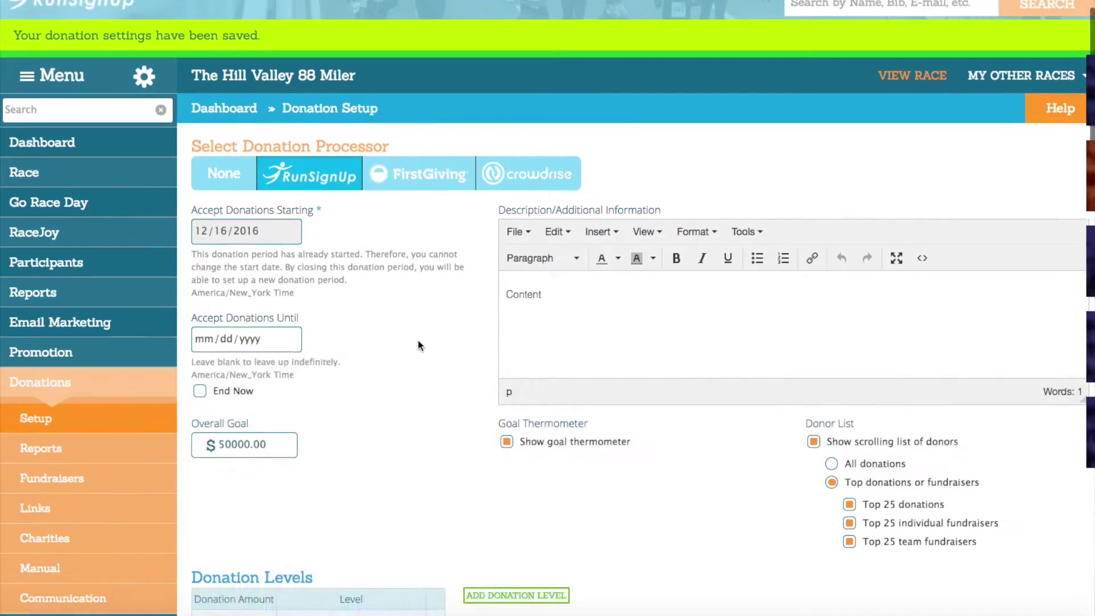
- Turn off the option allowing users to become fundraisers and enable it again
scroll(418, 340, down, 14)
scroll(419, 342, down, 2)
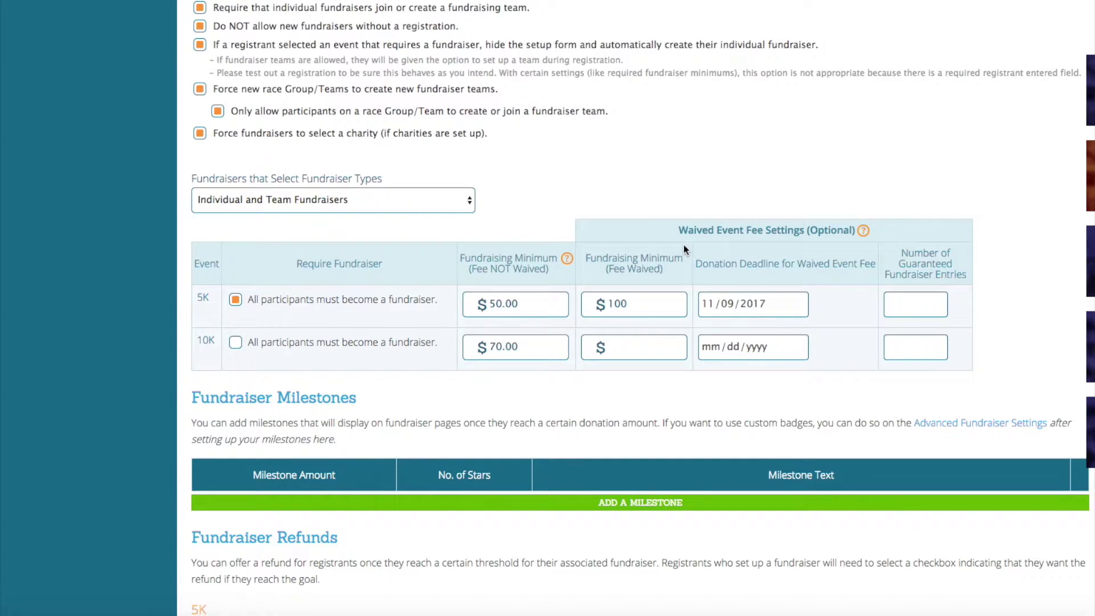
scroll(684, 249, up, 5)
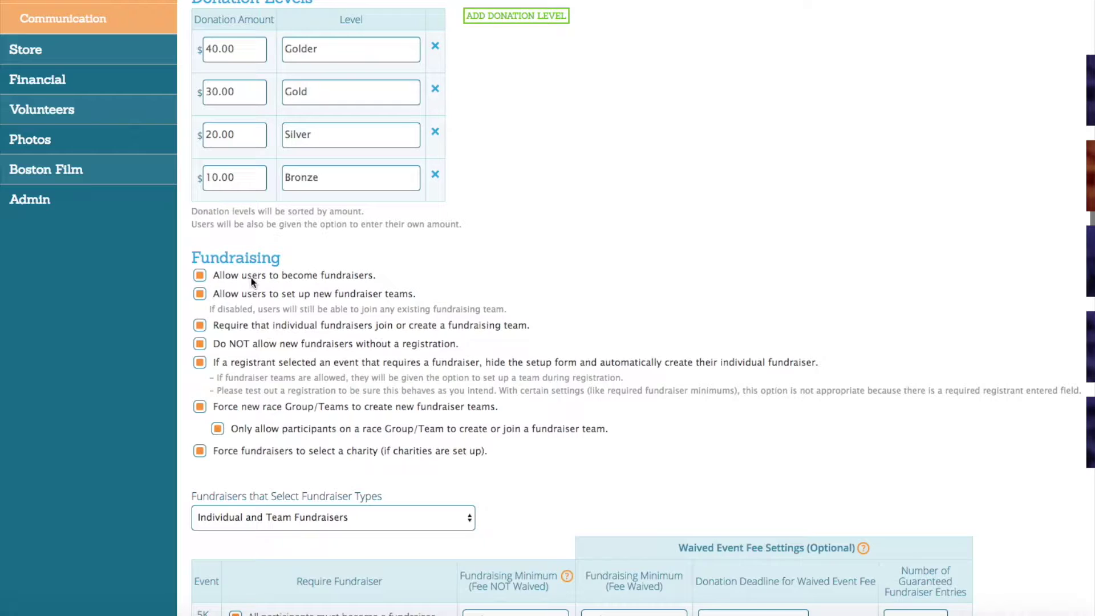
click(197, 277)
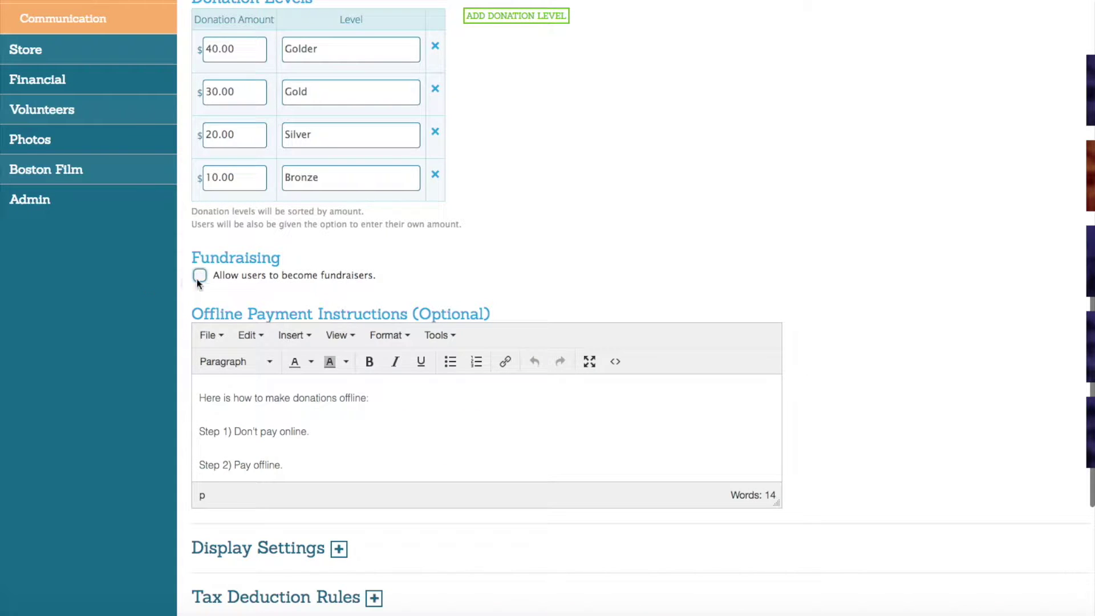
click(200, 276)
- Set the 5K's number of guaranteed fundraiser entries to 100 and save the donation setup
scroll(882, 307, down, 5)
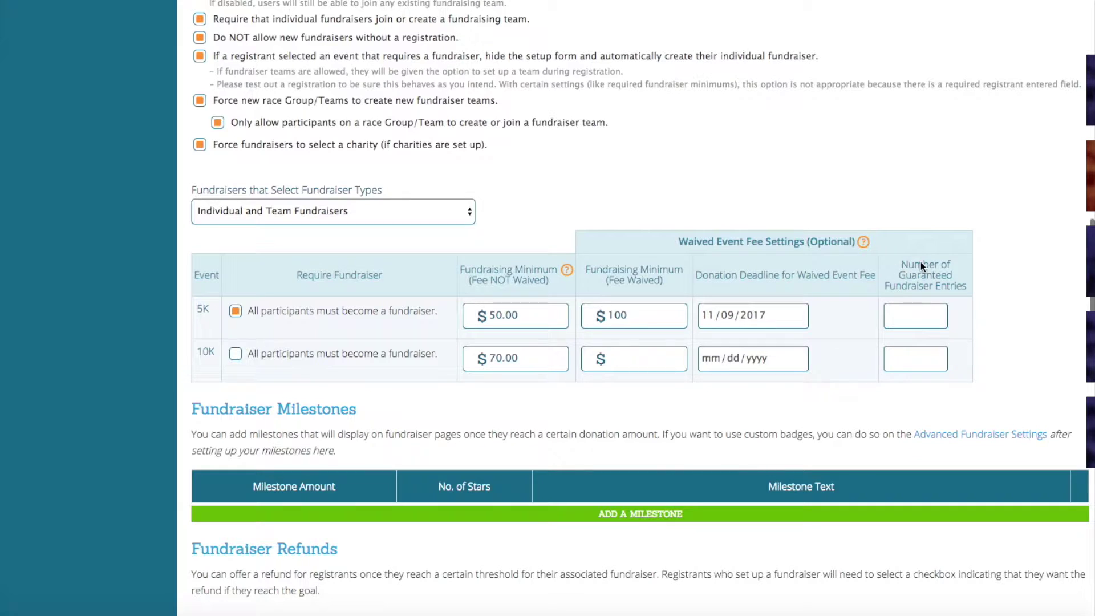
click(914, 316)
text(100)
scroll(645, 203, down, 15)
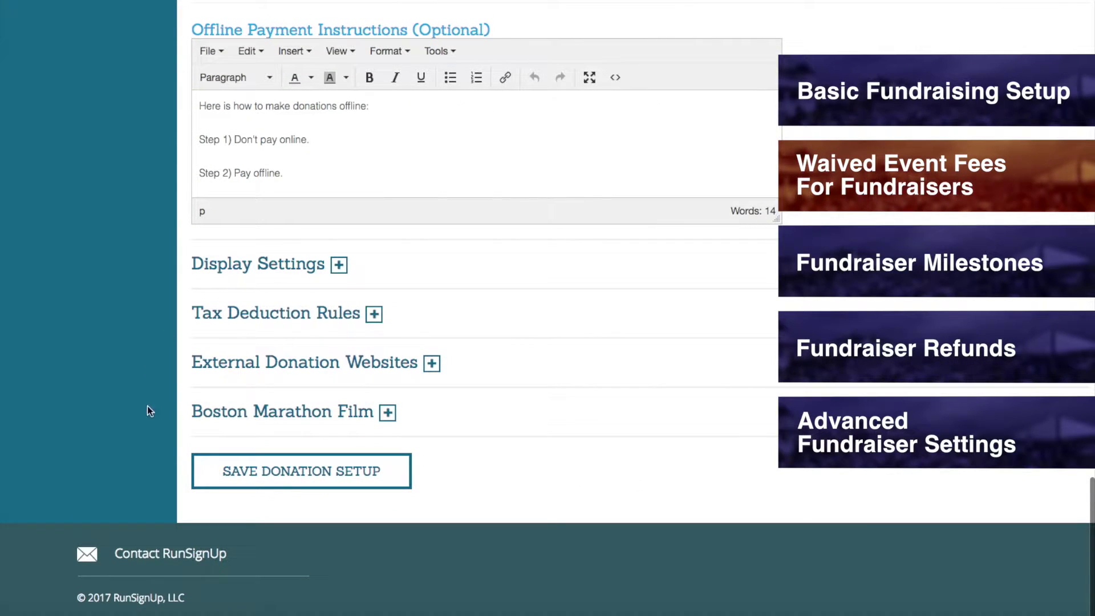
click(244, 477)
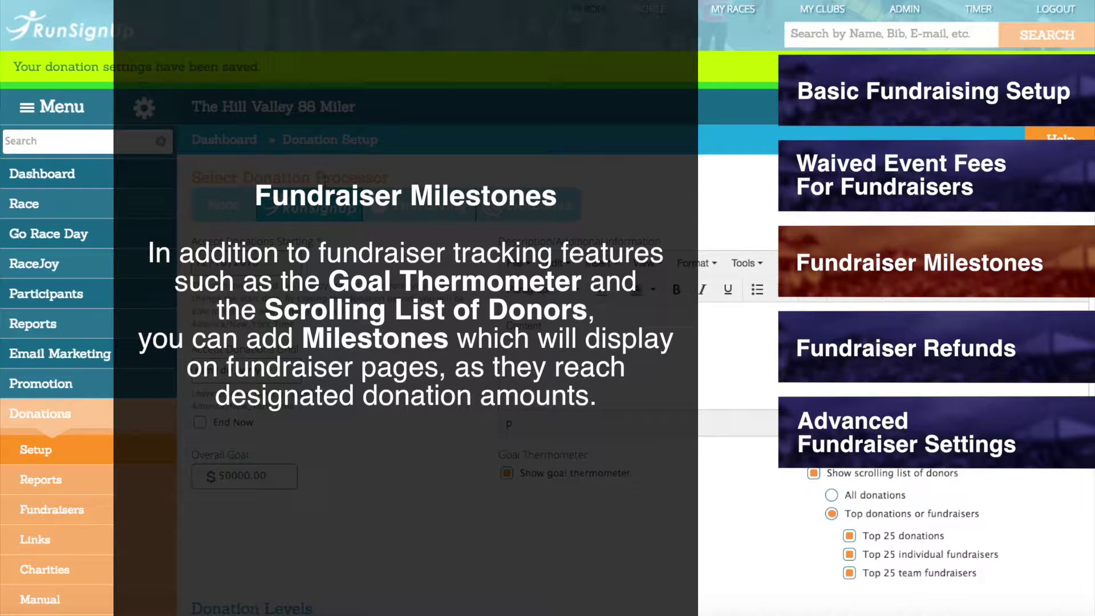
- Add a $10 fundraiser milestone with 1 star and the text "You're a Ten!"
scroll(324, 178, down, 20)
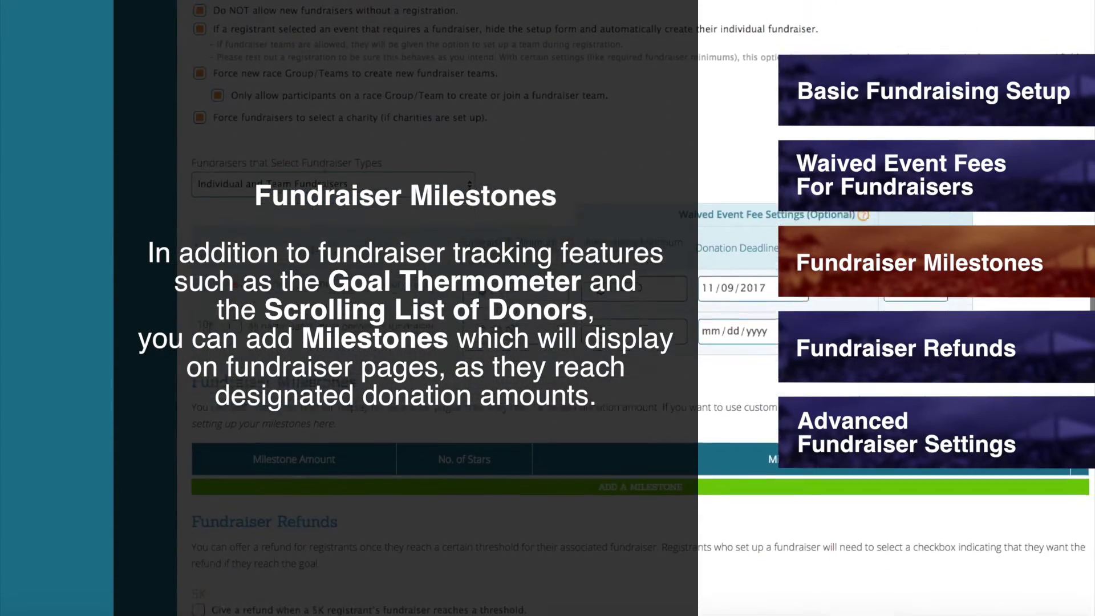
scroll(325, 180, down, 3)
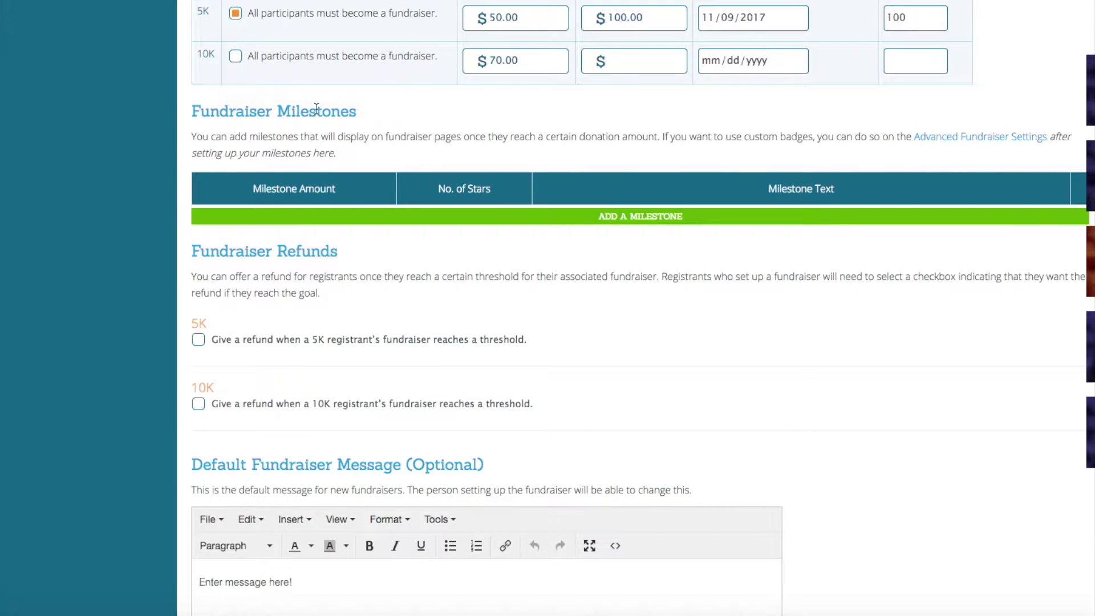
click(631, 216)
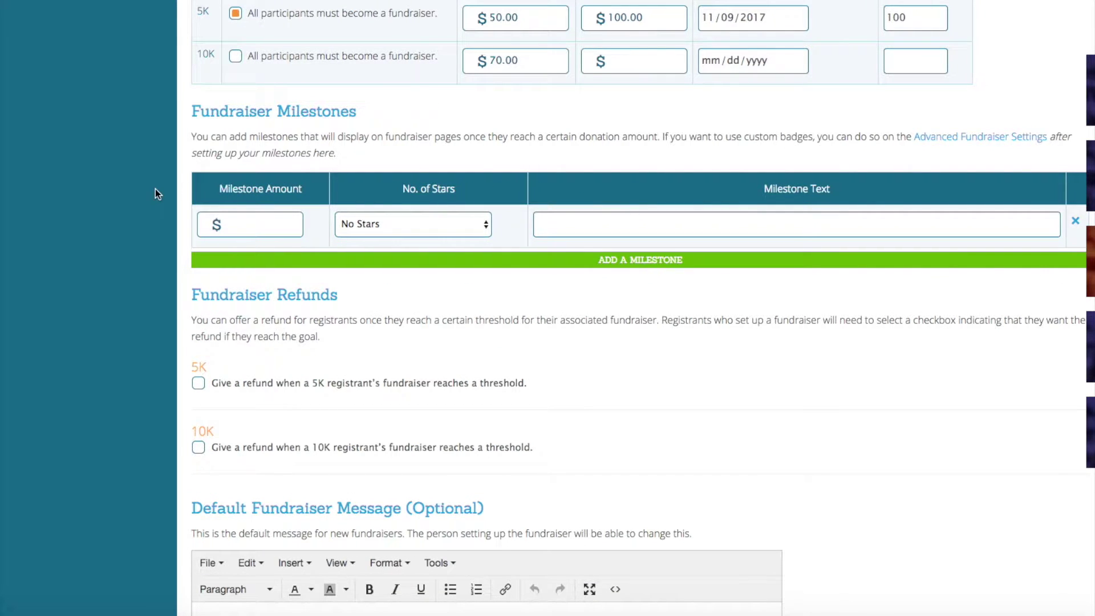
click(240, 225)
text(10)
click(481, 223)
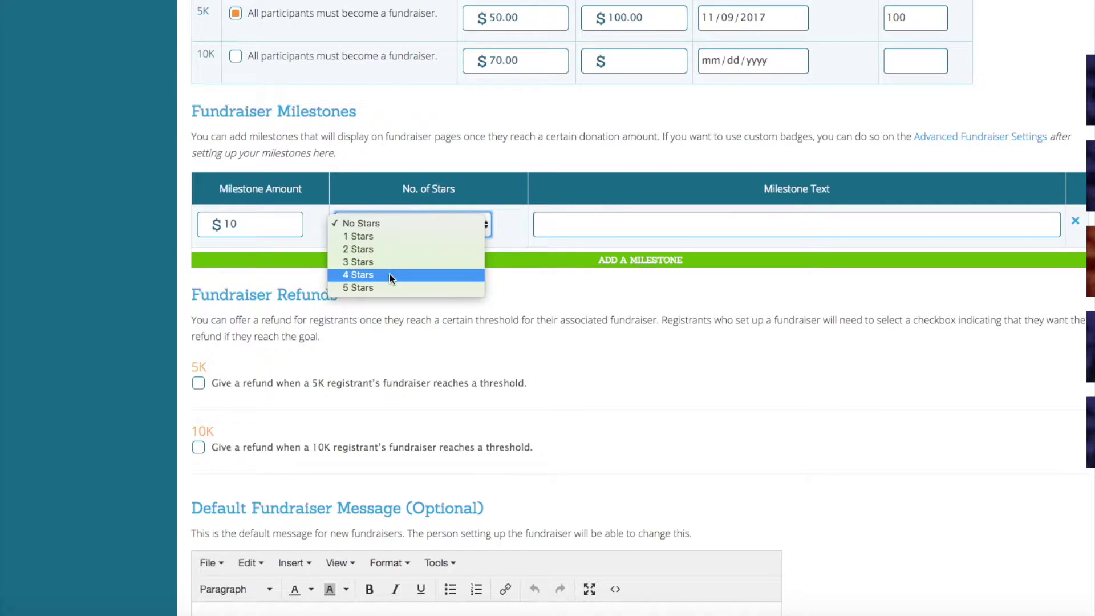
click(368, 239)
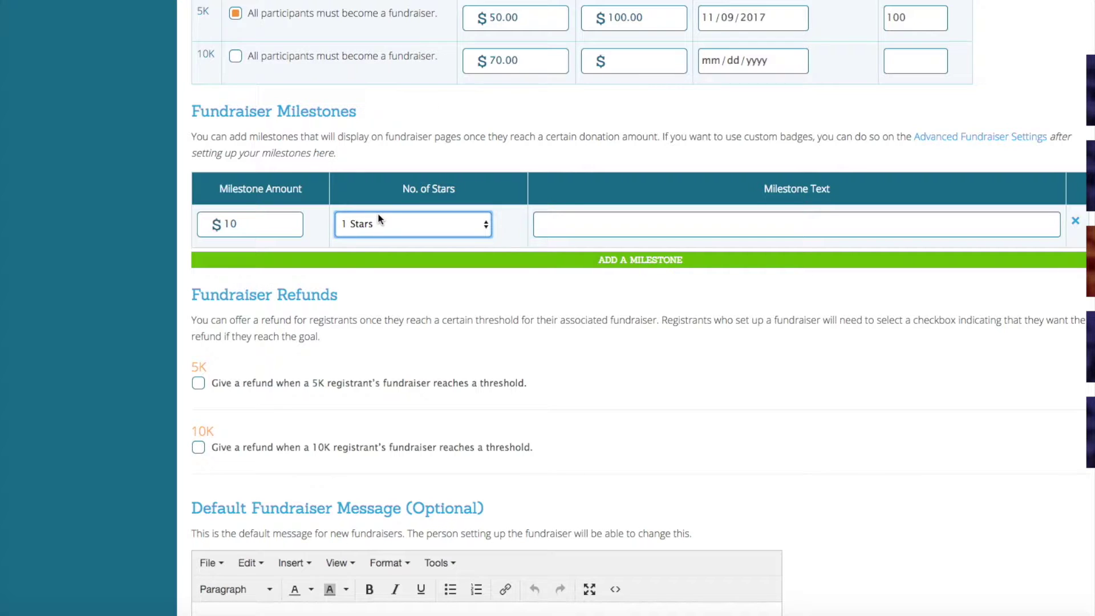
click(515, 222)
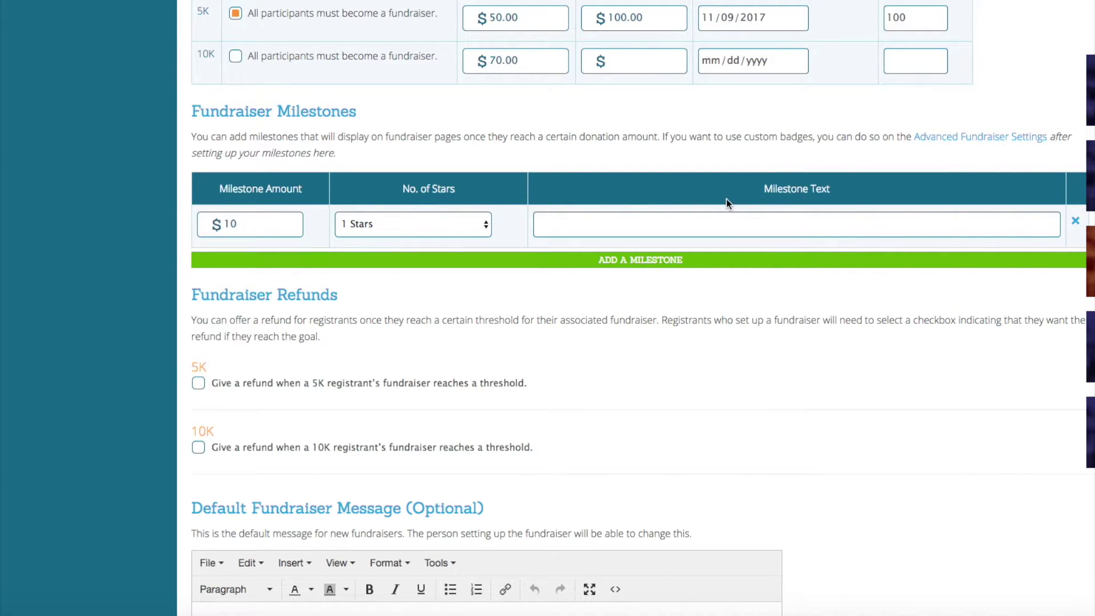
click(572, 222)
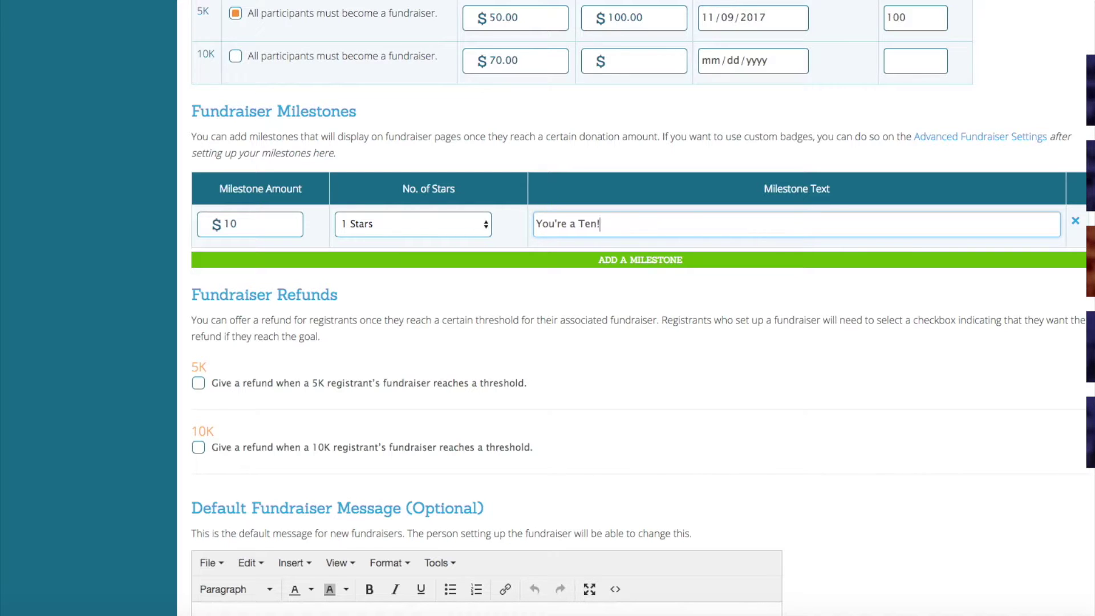
- Try adding four more fundraiser milestones, giving the second milestone 2 stars, and remove all four again
click(636, 266)
click(620, 306)
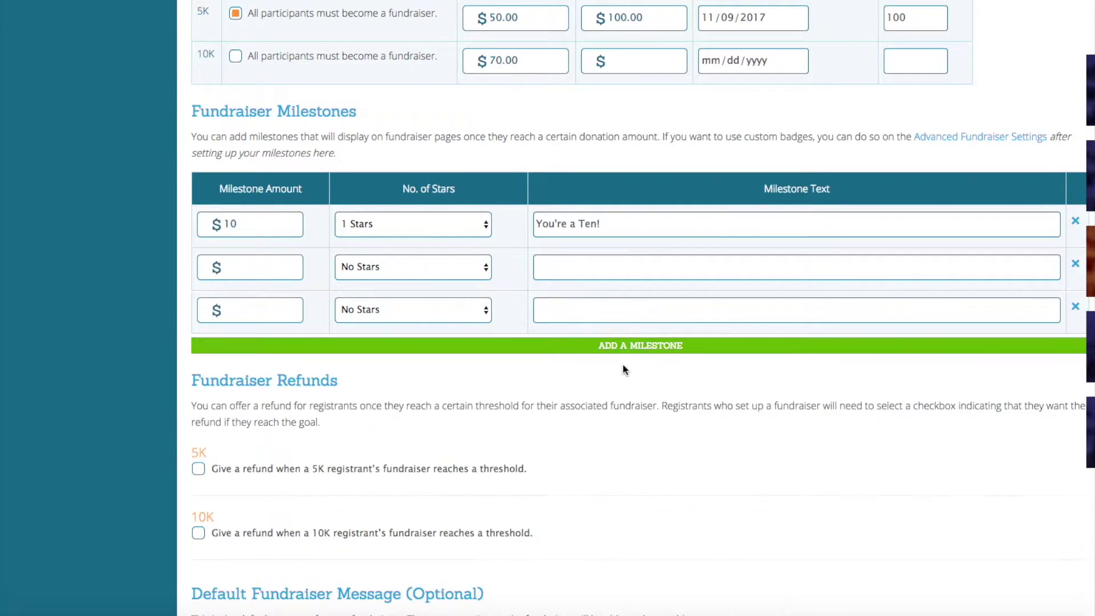
click(624, 348)
click(624, 390)
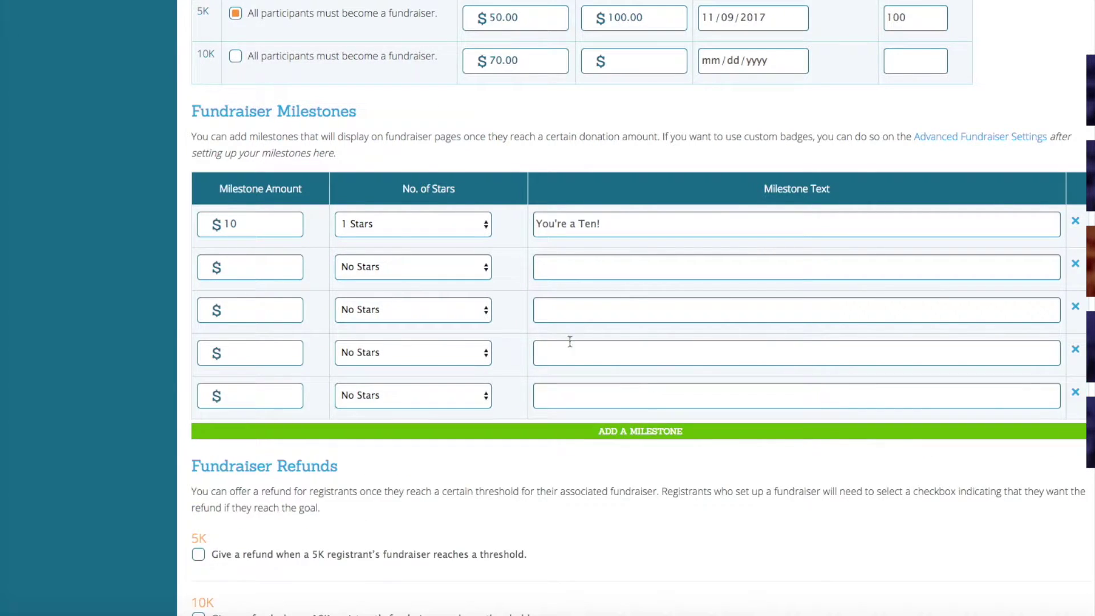
click(392, 270)
click(423, 289)
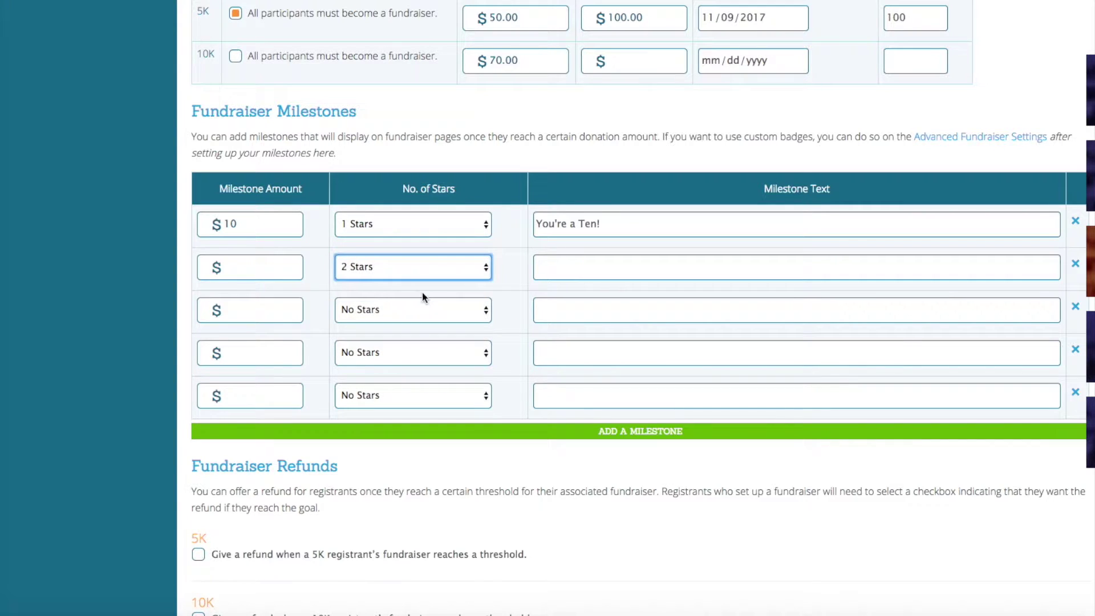
click(1075, 265)
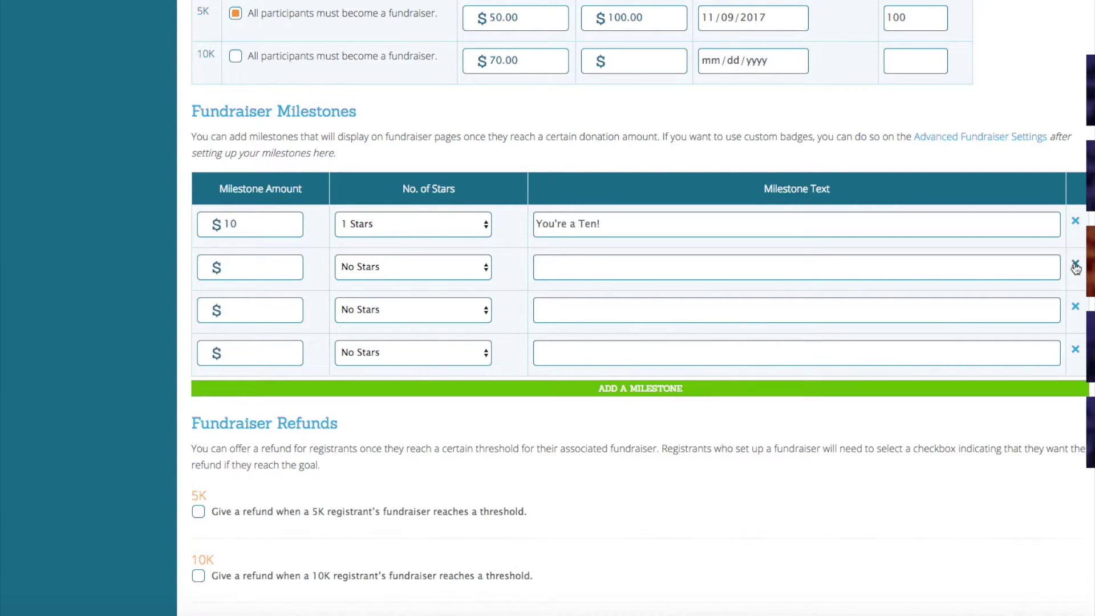
click(1075, 266)
click(1075, 266)
click(1076, 266)
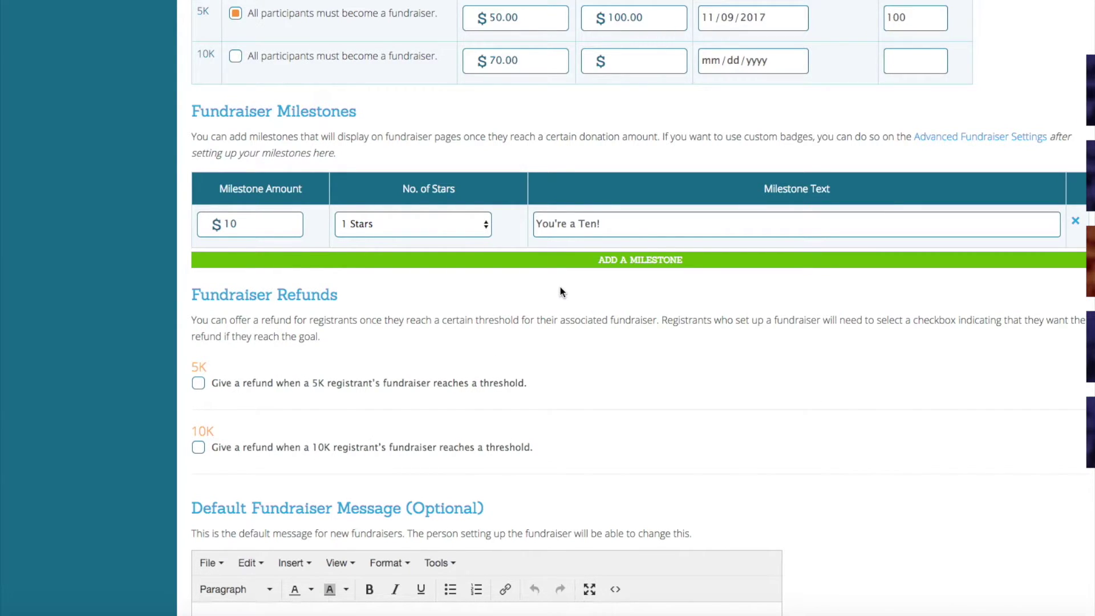
- Save the donation setup with the $10 fundraiser milestone
scroll(561, 291, down, 15)
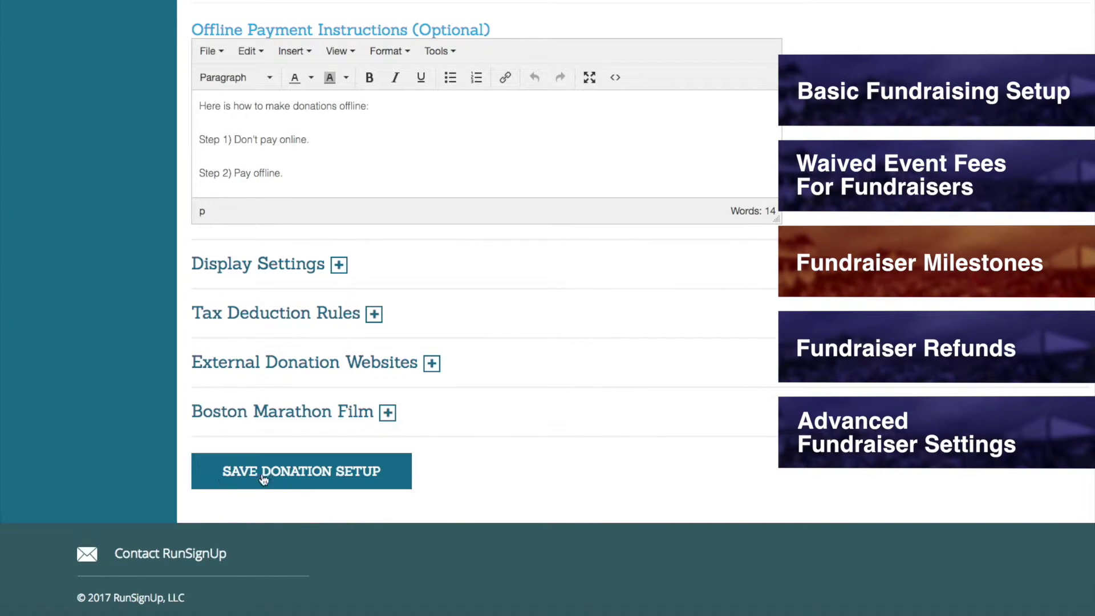
click(310, 484)
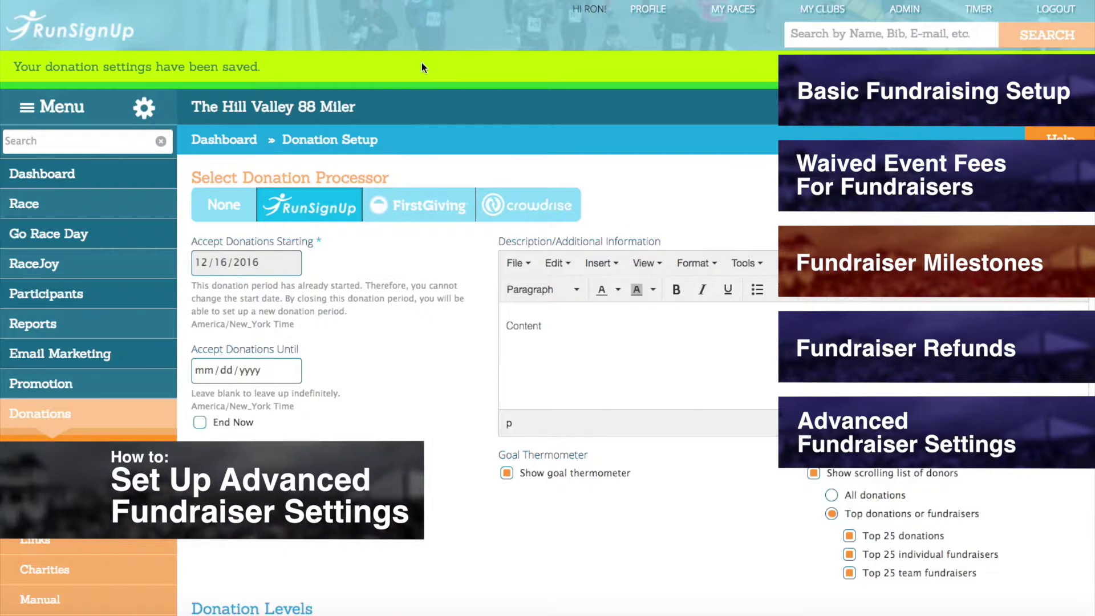
scroll(422, 66, down, 6)
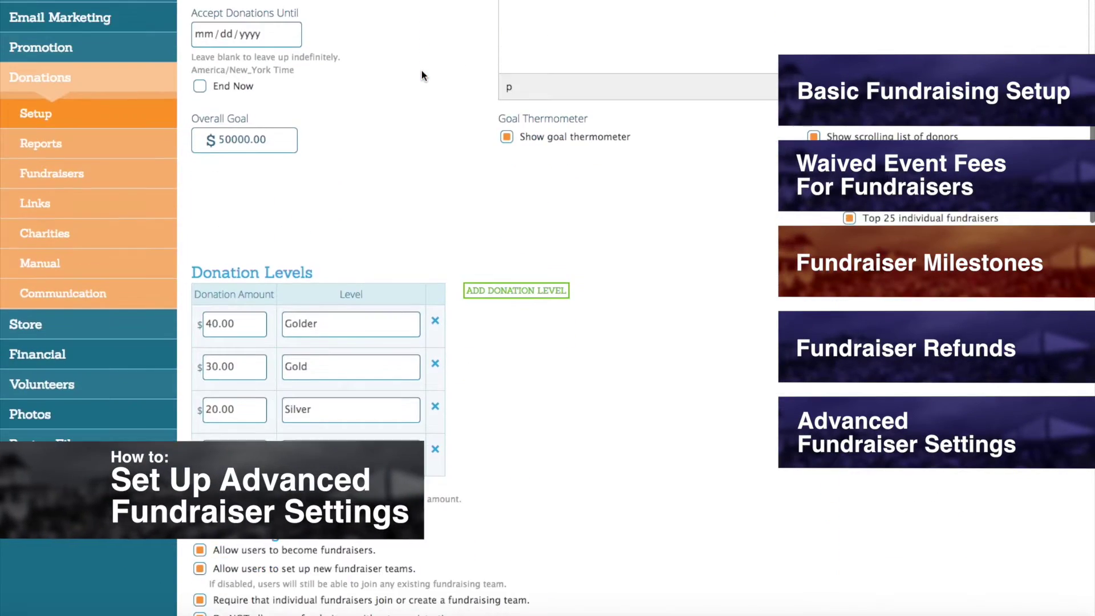
click(137, 84)
click(138, 84)
mouse_move(114, 115)
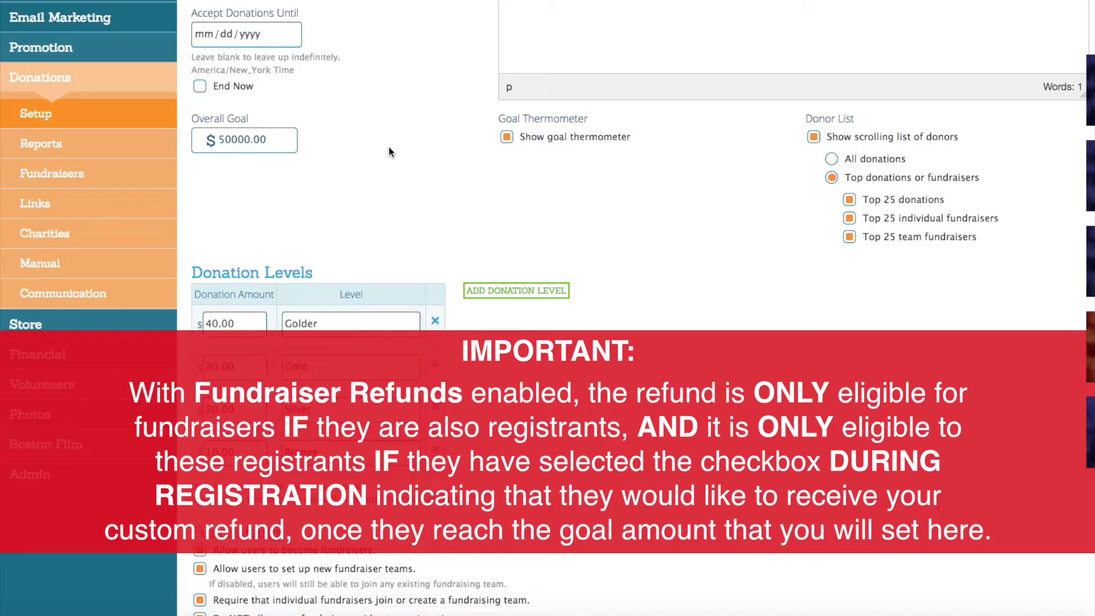
- Enable fundraiser refunds for the 10K and set the donation amount that triggers the refund to $500
scroll(389, 148, down, 15)
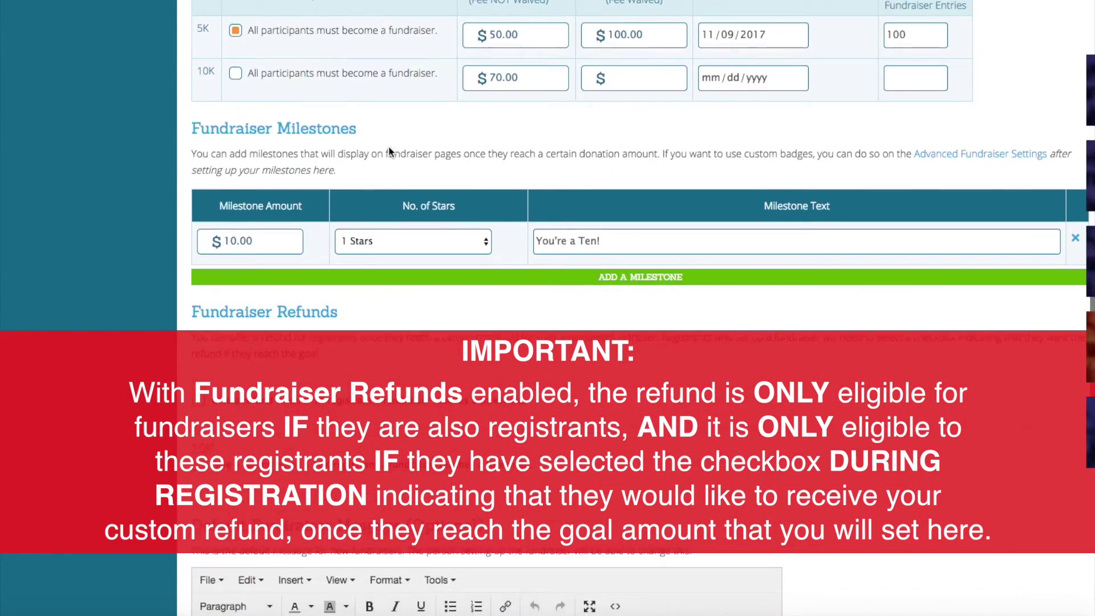
scroll(389, 148, down, 3)
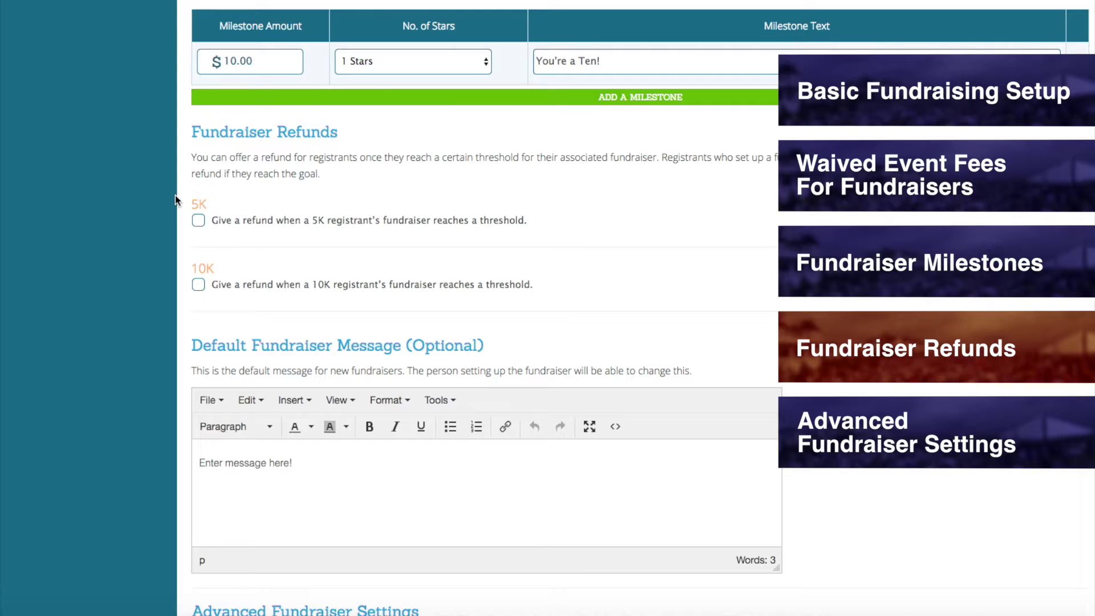
click(195, 289)
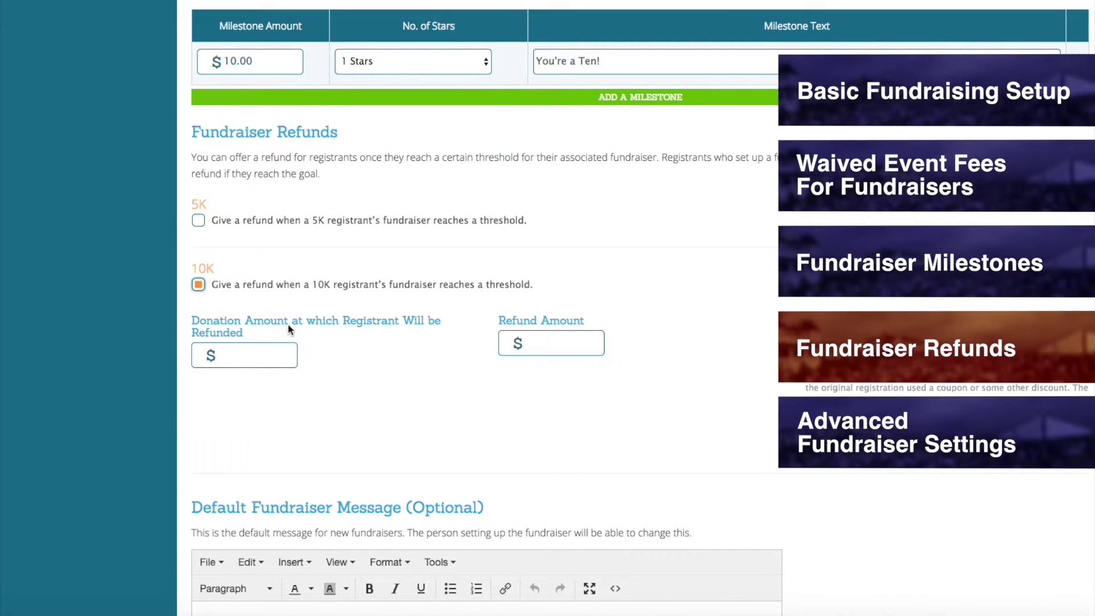
click(236, 353)
text(500)
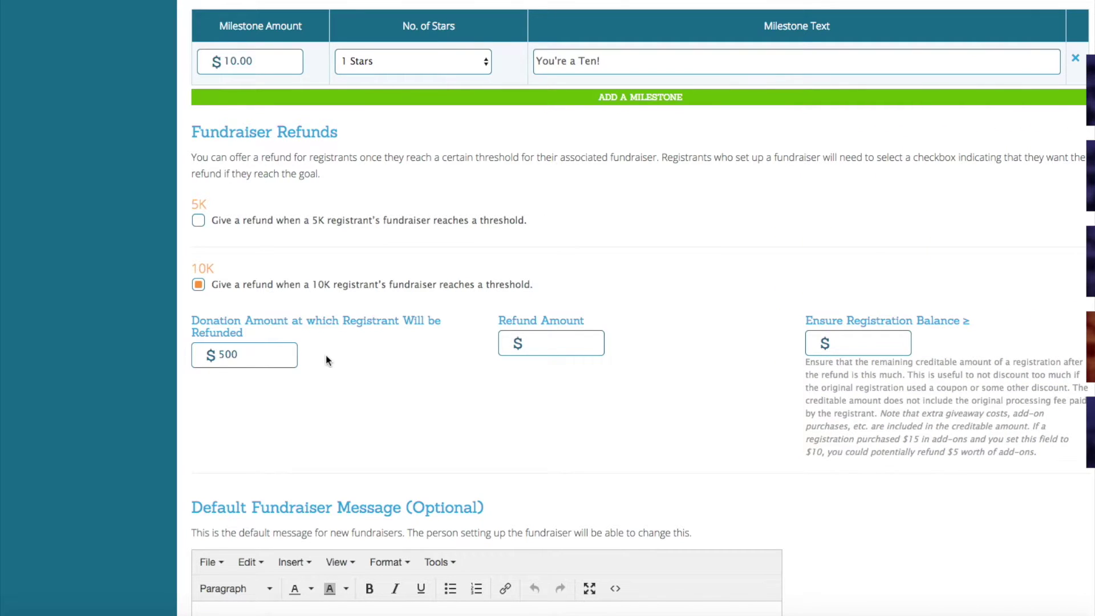
- Set the 10K refund amount to $40 and the registration balance to ensure to $10
click(558, 346)
text(40)
drag(842, 345, 814, 345)
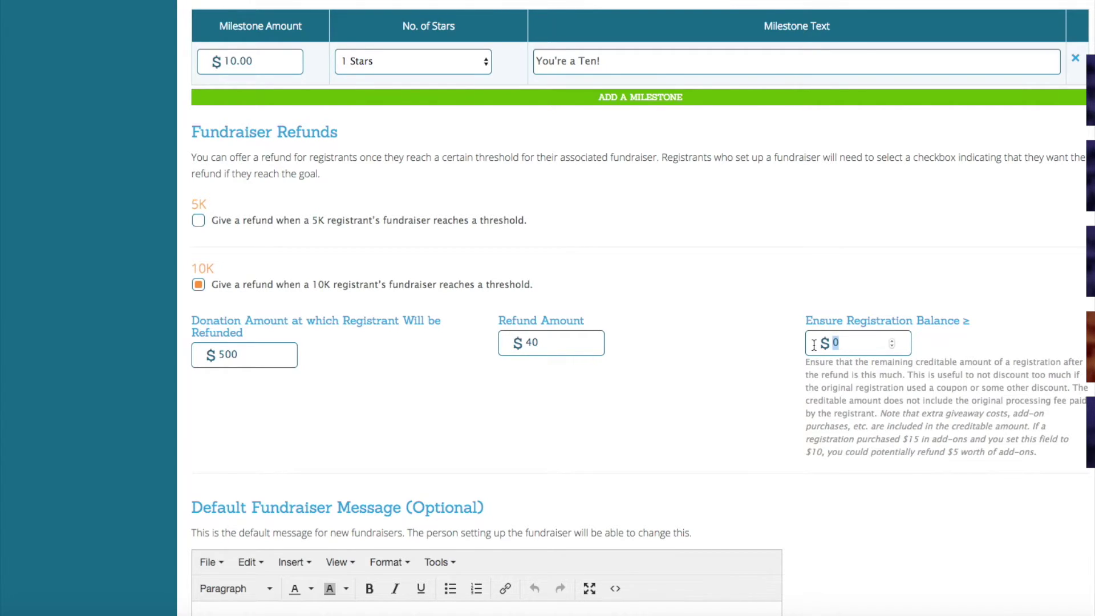
text(10)
click(752, 345)
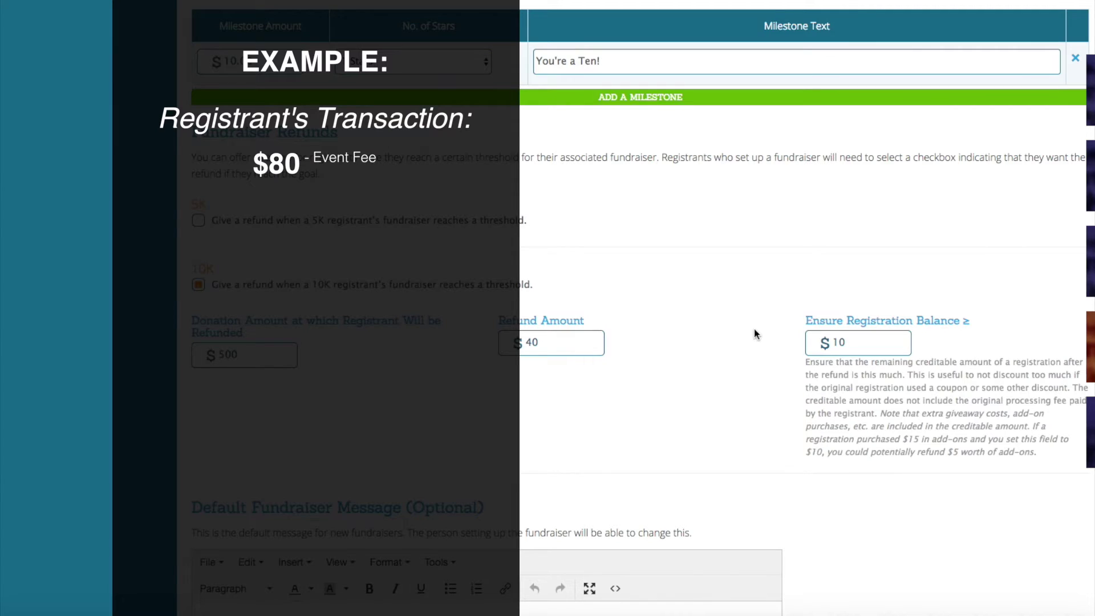
- Set the 10K refund amount to $50, trying an ensured registration balance of $0 before settling on $30
double_click(516, 343)
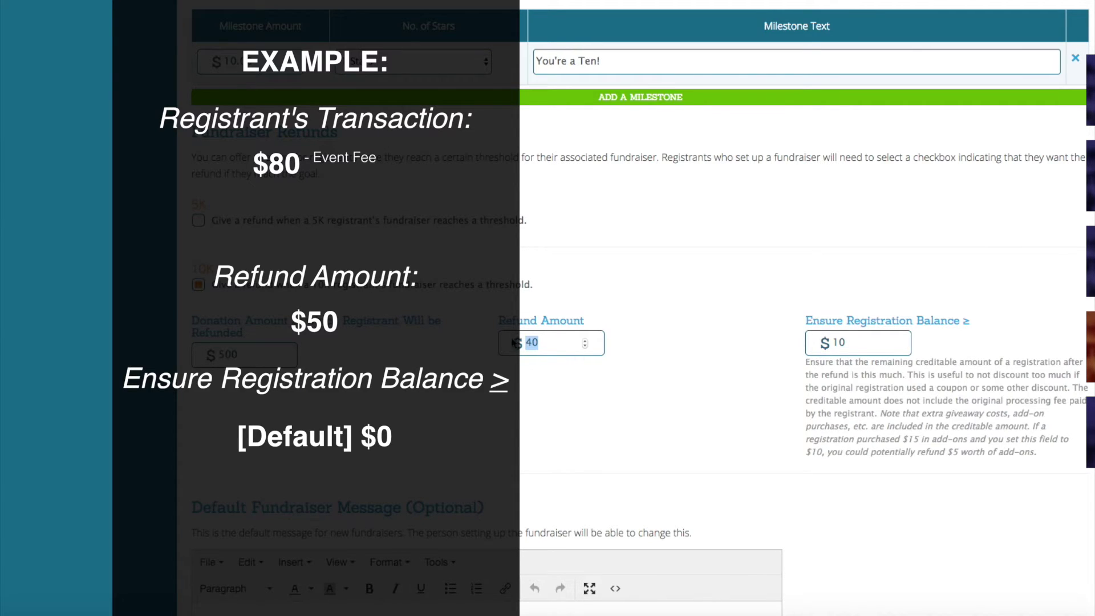
text(50)
double_click(836, 342)
text(0)
click(683, 387)
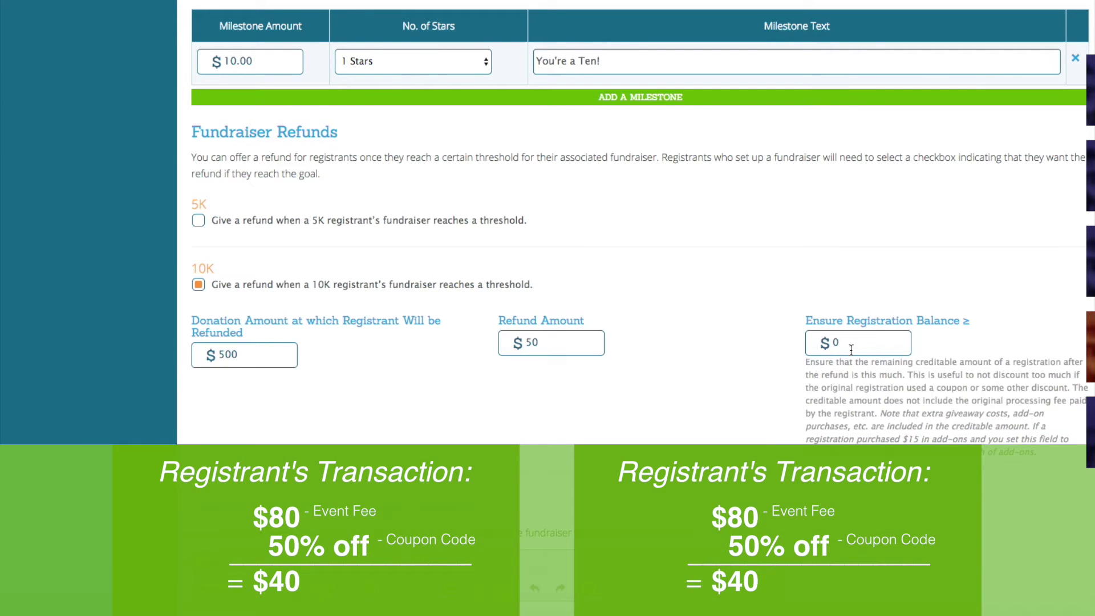
drag(857, 344, 809, 344)
text(30)
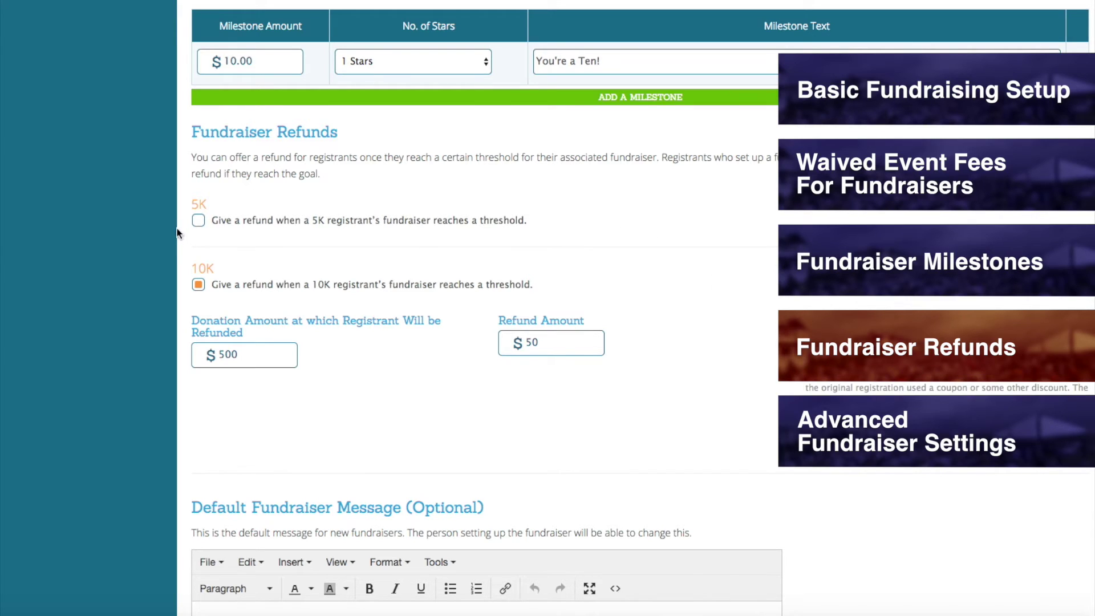
- Enable the 5K fundraiser refund, disable it again, and save the donation setup
click(198, 220)
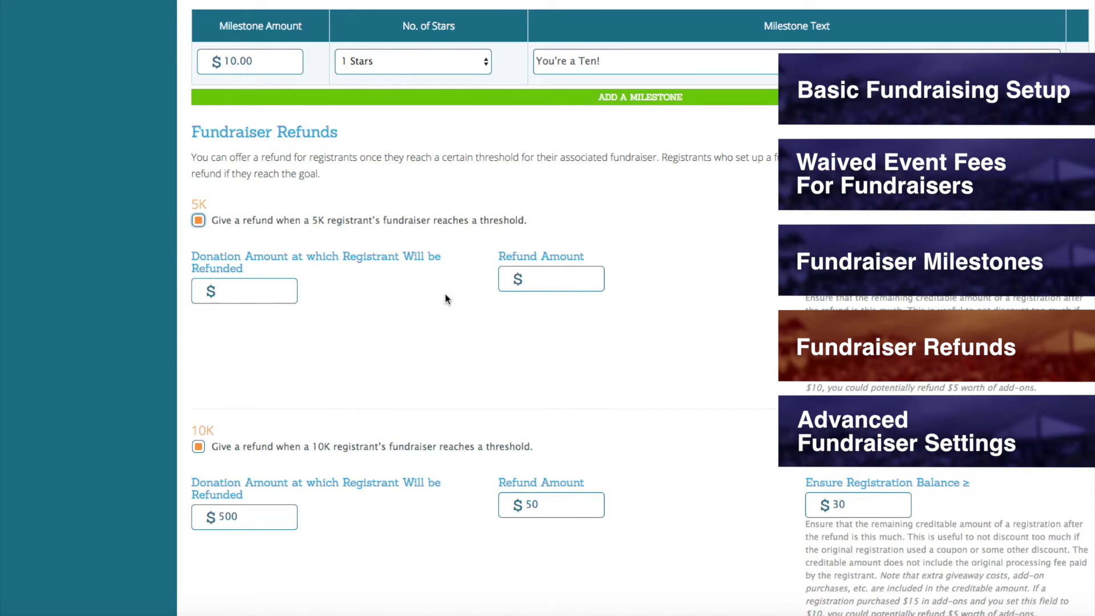
click(199, 222)
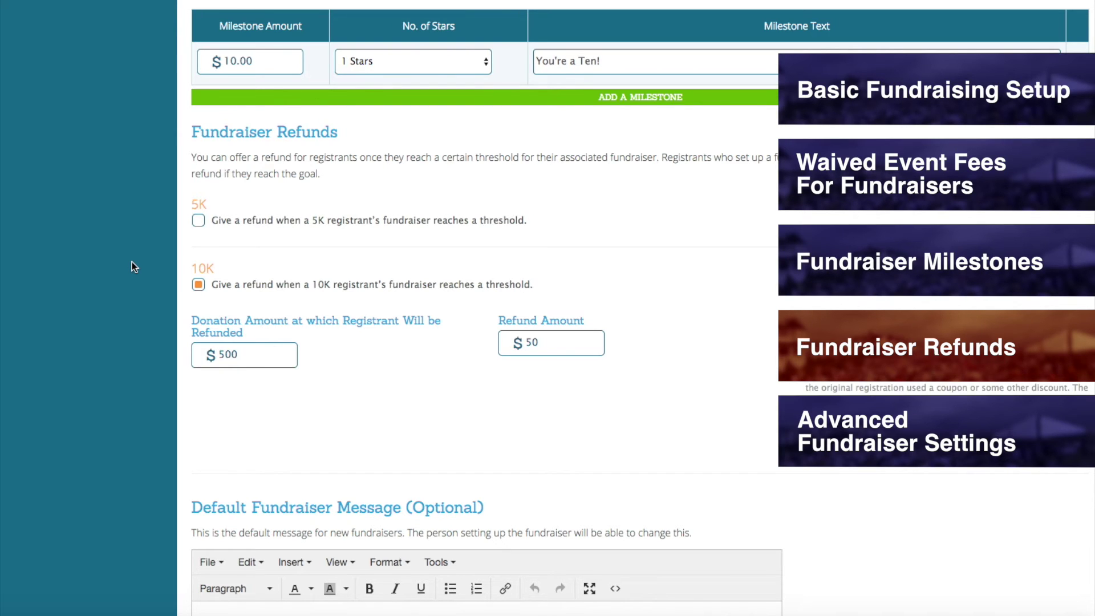
scroll(132, 266, down, 15)
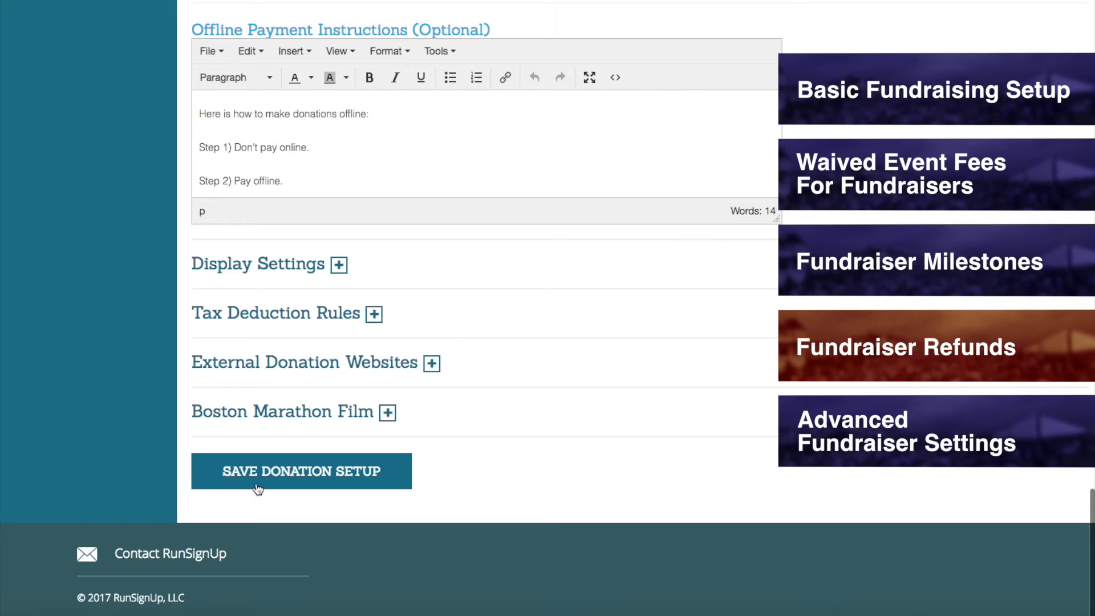
click(313, 484)
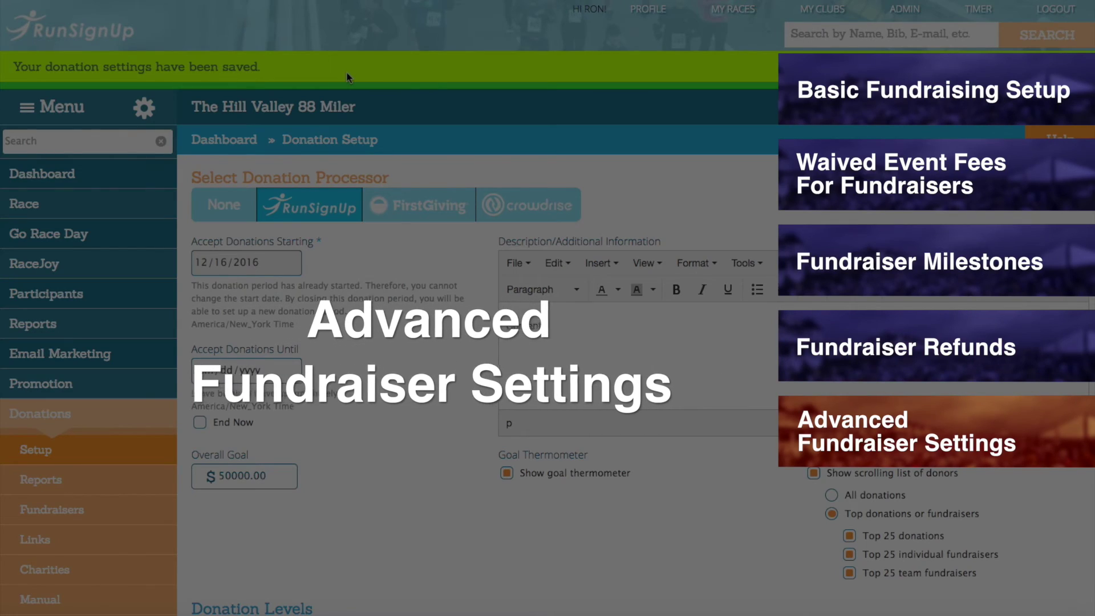
- Look through the saved donation setup from the donation period down to the Advanced Fundraiser Settings section
scroll(321, 114, down, 15)
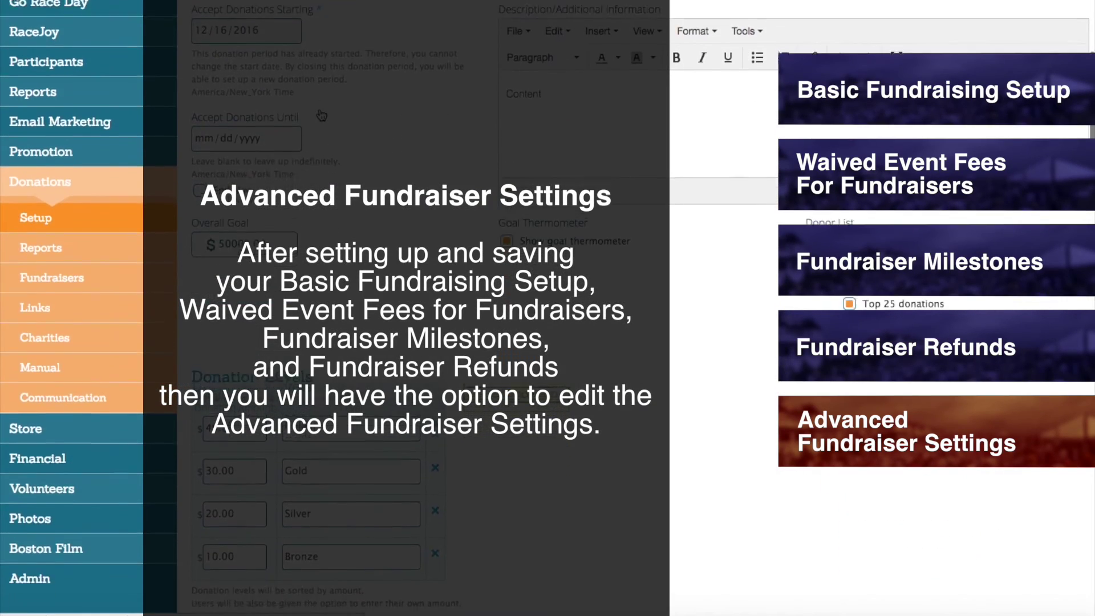
scroll(322, 114, down, 1)
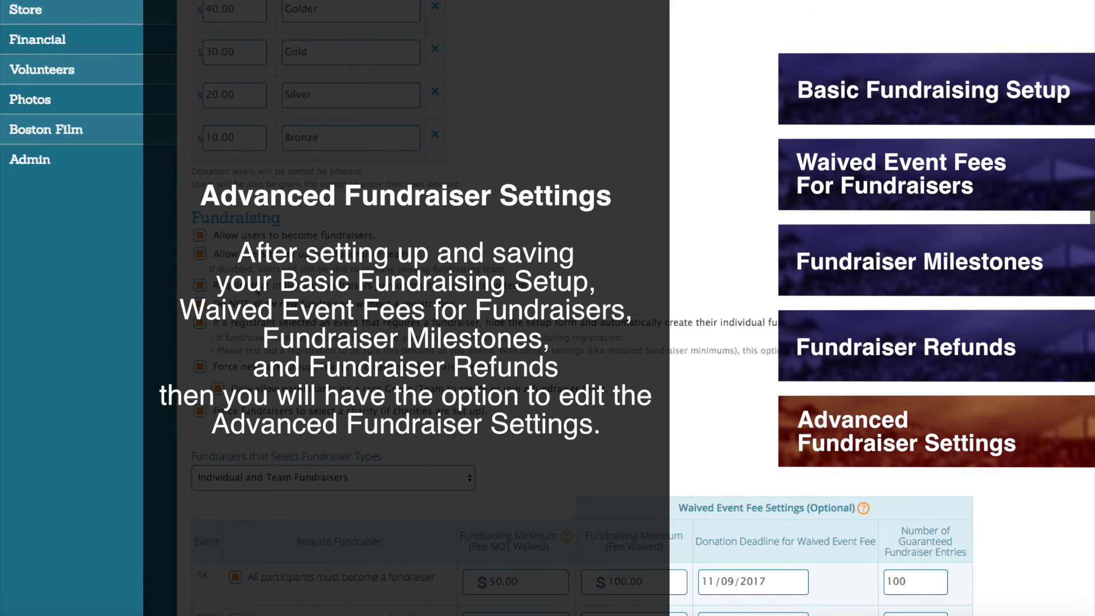
scroll(312, 297, down, 5)
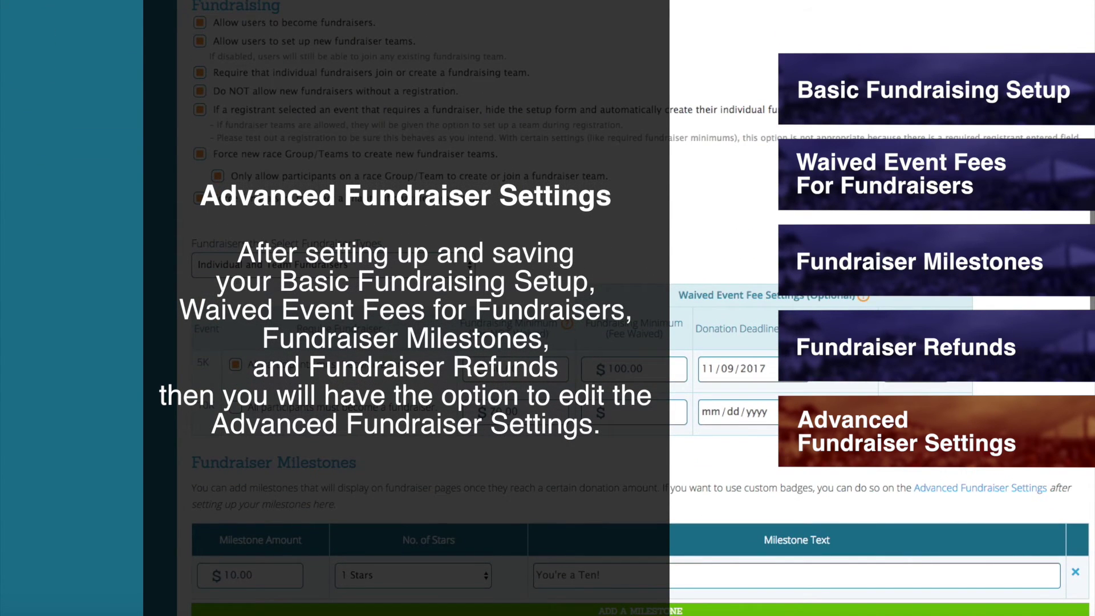
scroll(340, 180, down, 8)
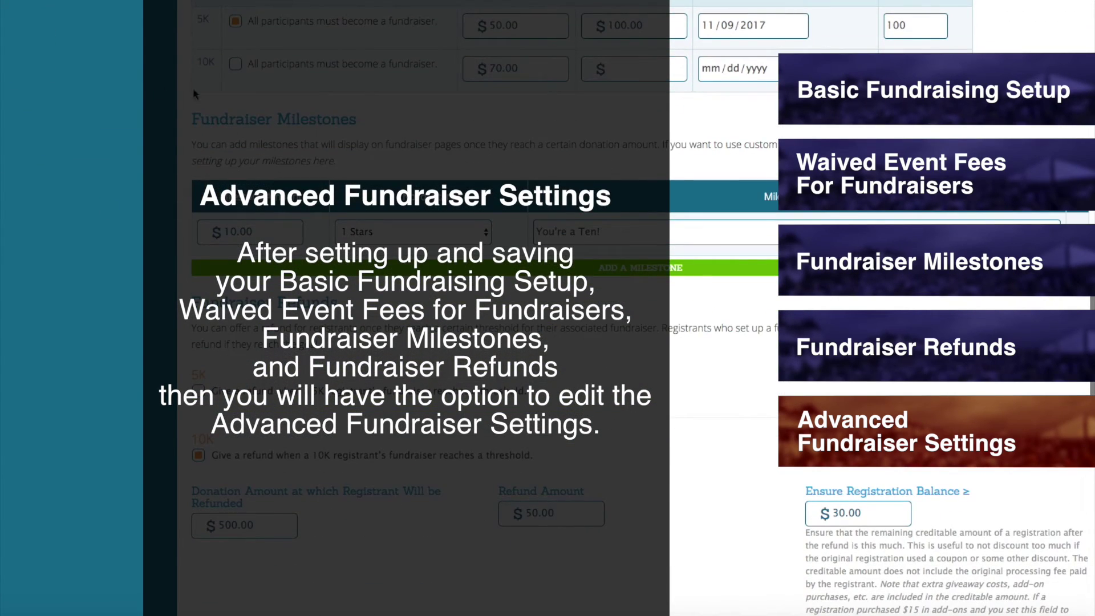
scroll(339, 180, down, 2)
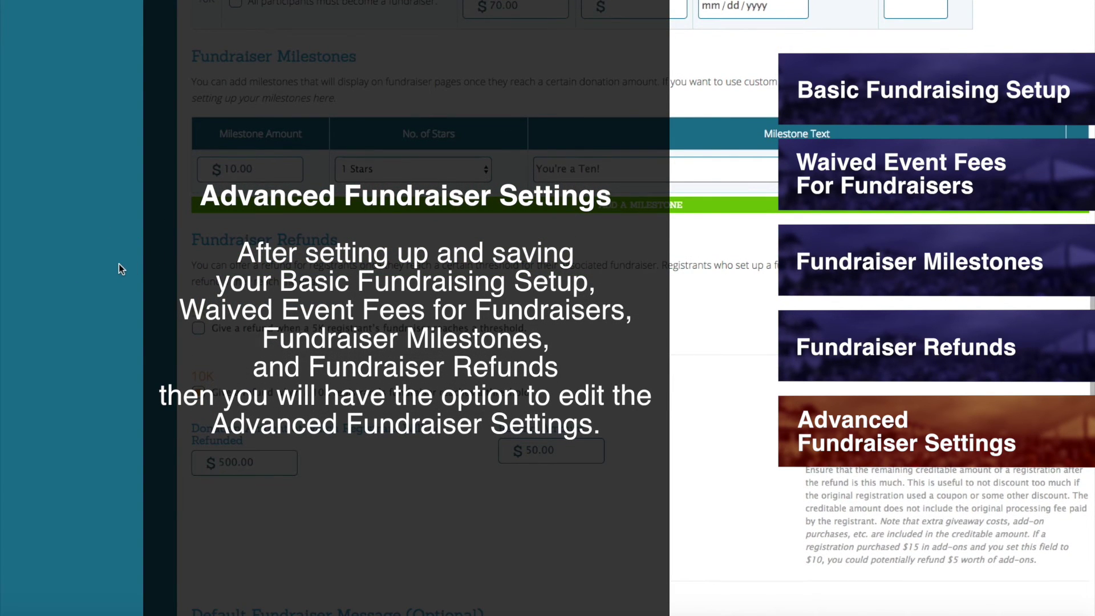
scroll(118, 264, down, 2)
scroll(118, 263, down, 13)
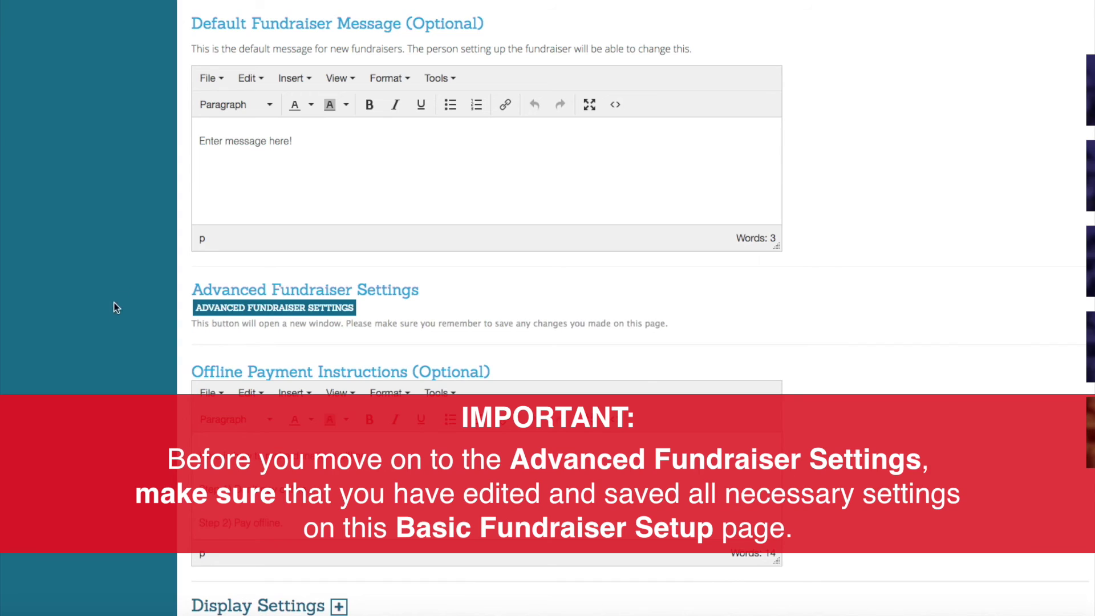
- Recheck the fundraising rules, event minimums, milestones, refunds and default message on the basic donation setup page
scroll(480, 318, up, 15)
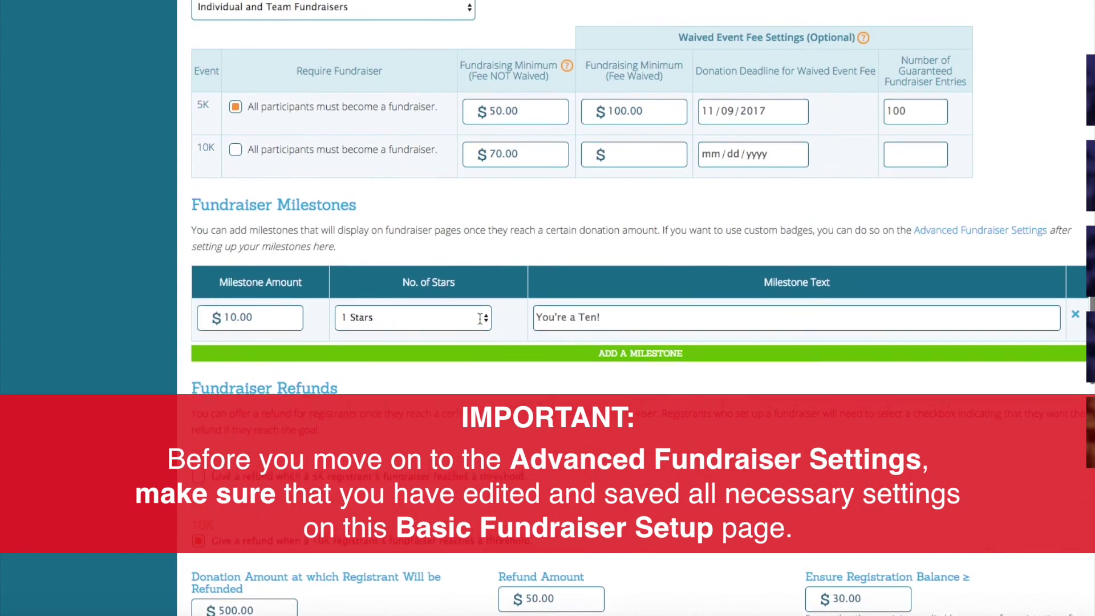
scroll(480, 319, up, 4)
scroll(480, 318, down, 5)
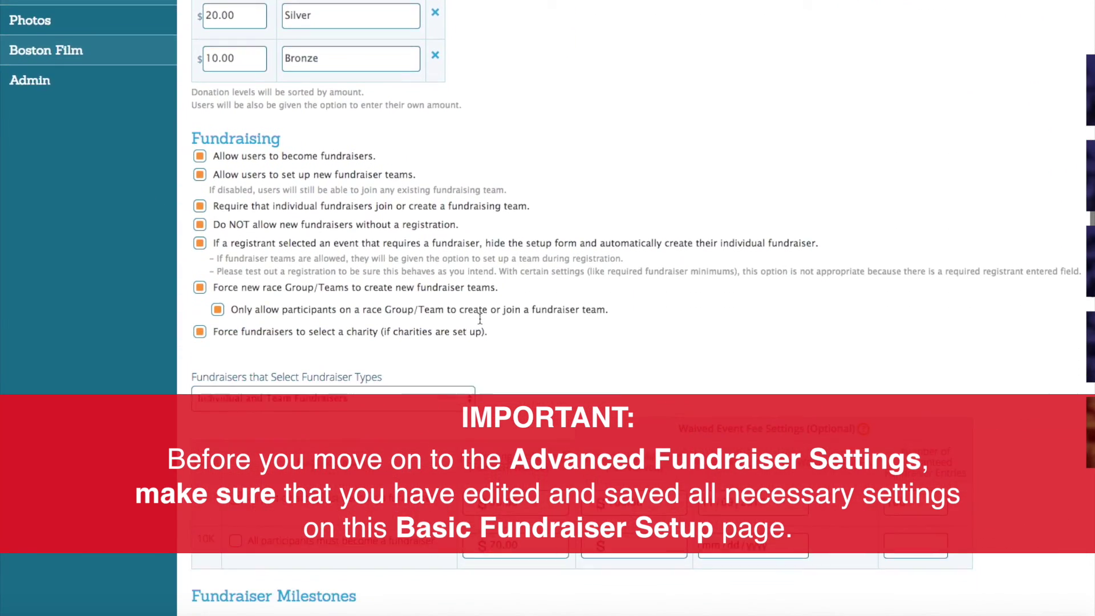
scroll(480, 319, down, 10)
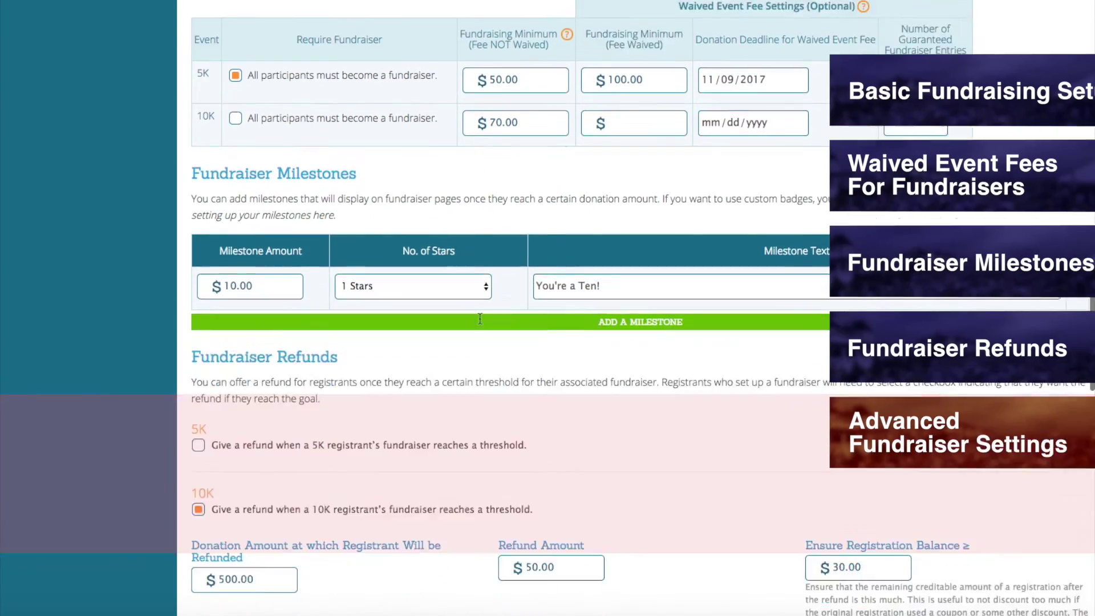
scroll(480, 318, down, 10)
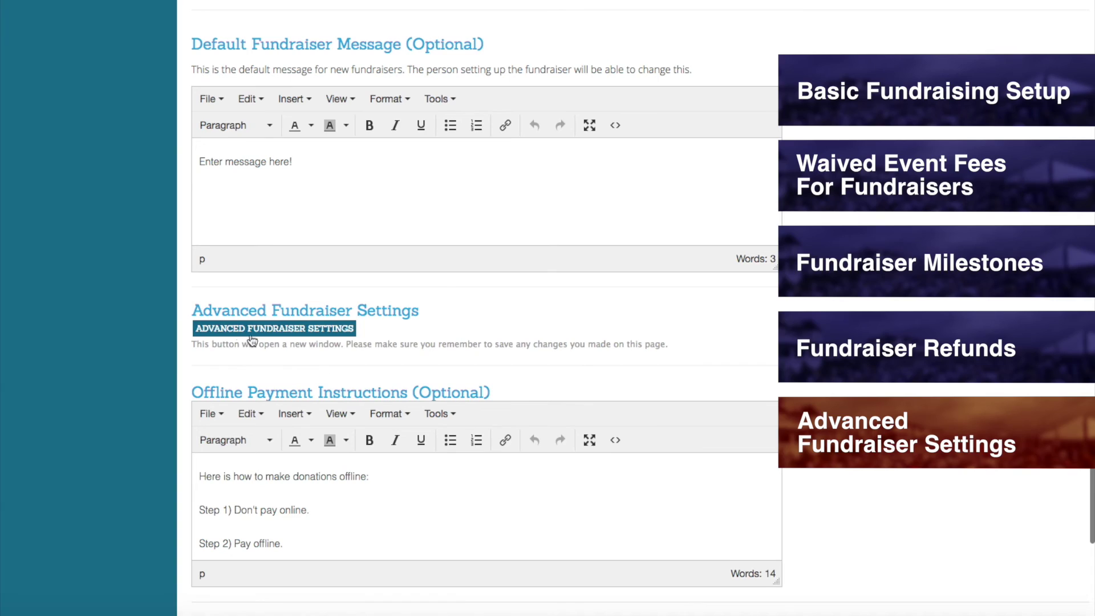
scroll(516, 349, up, 10)
scroll(516, 354, up, 4)
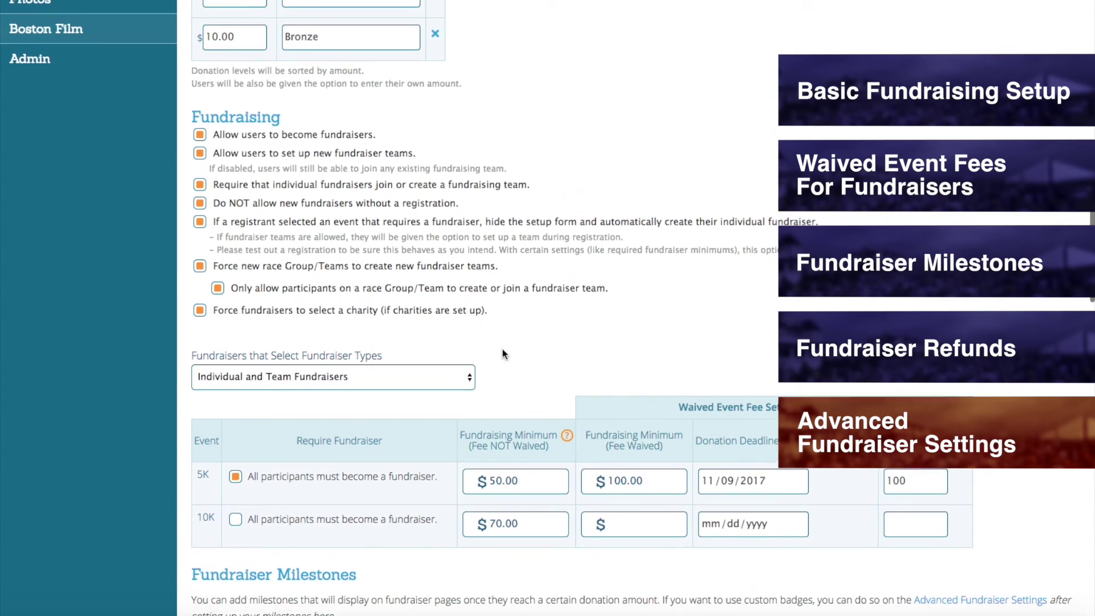
scroll(398, 360, down, 19)
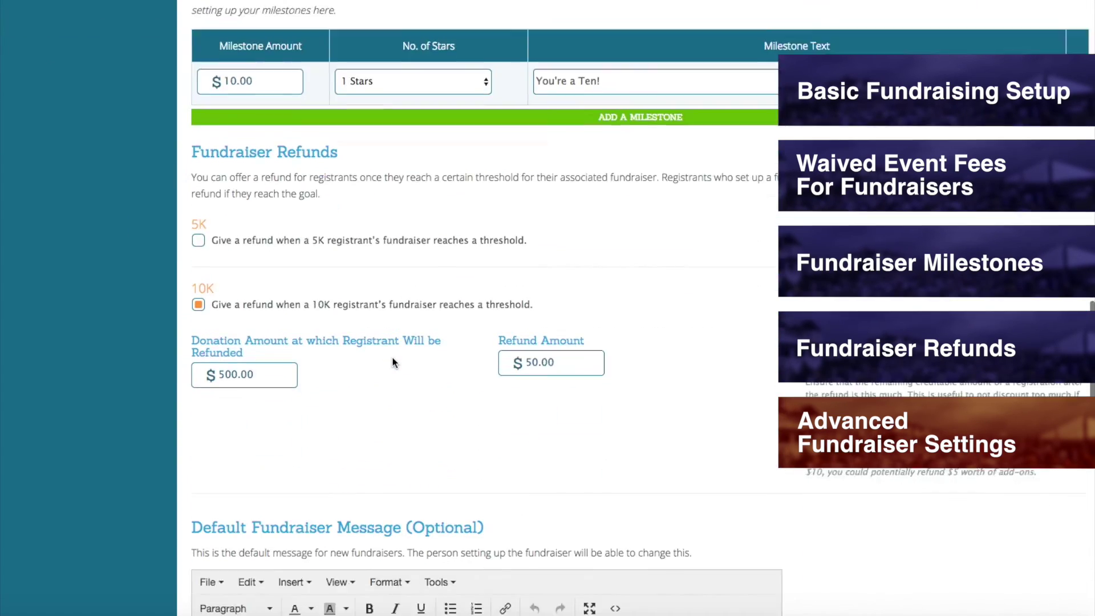
scroll(393, 362, down, 7)
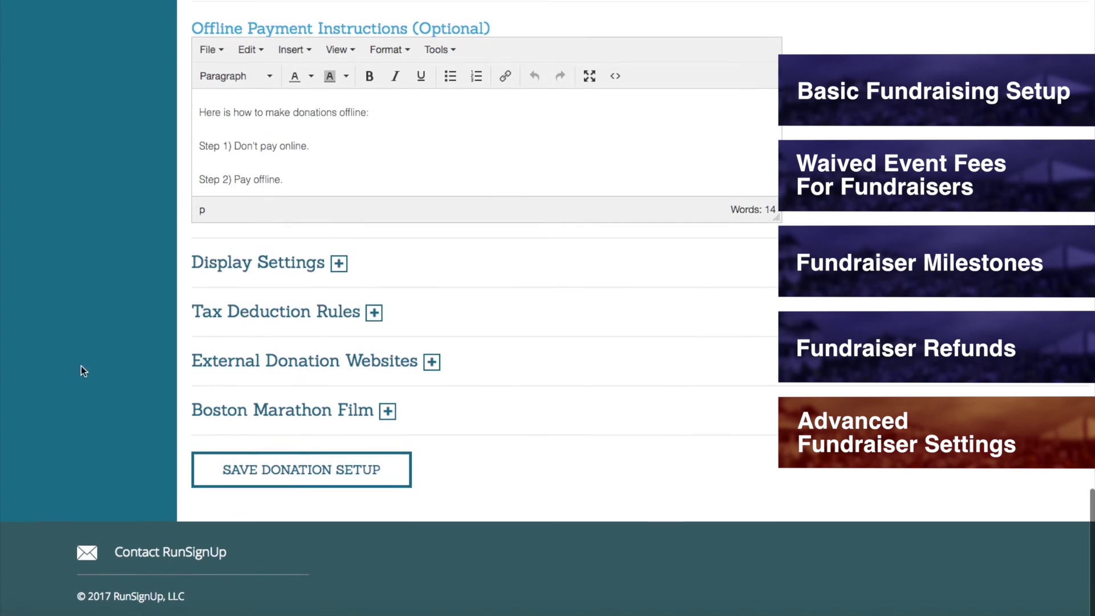
- Open the race's Advanced Fundraiser Setup page and look over its fundraiser types and customizations
scroll(301, 475, up, 6)
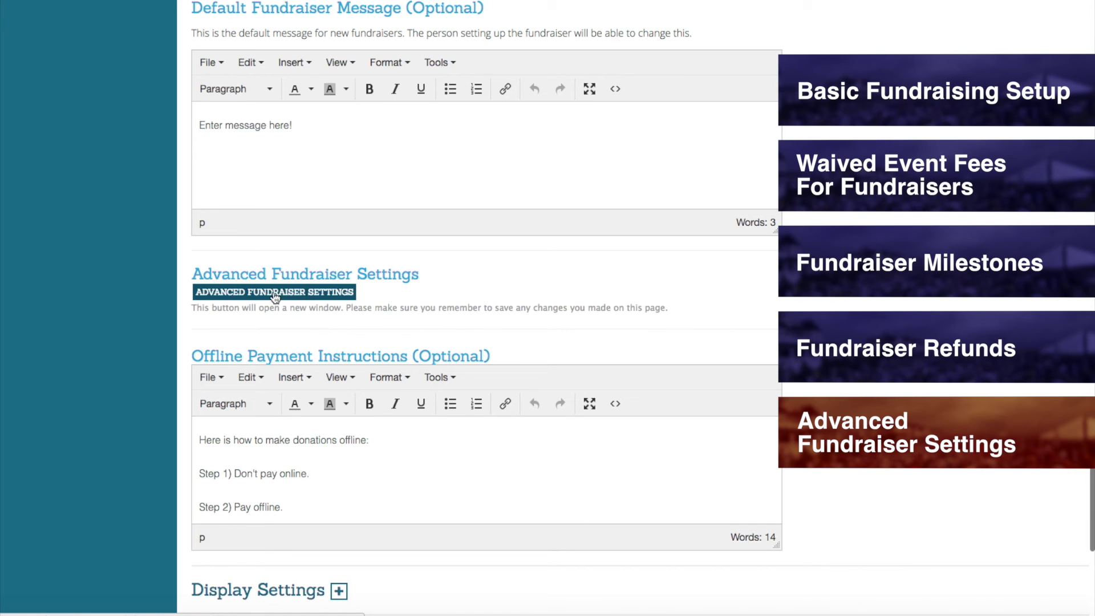
scroll(138, 304, up, 15)
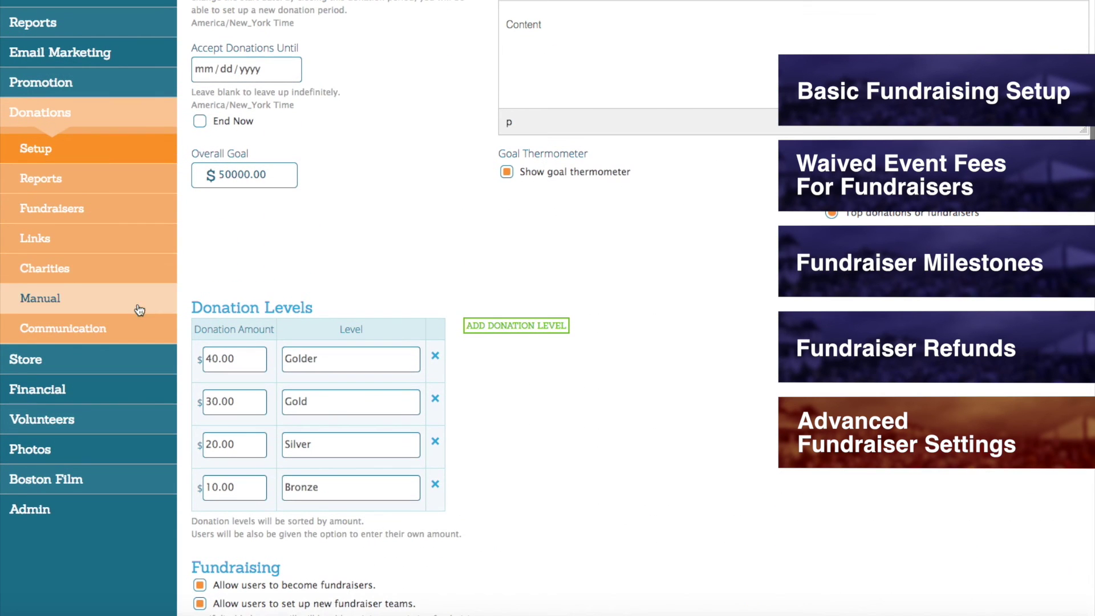
click(40, 108)
click(40, 108)
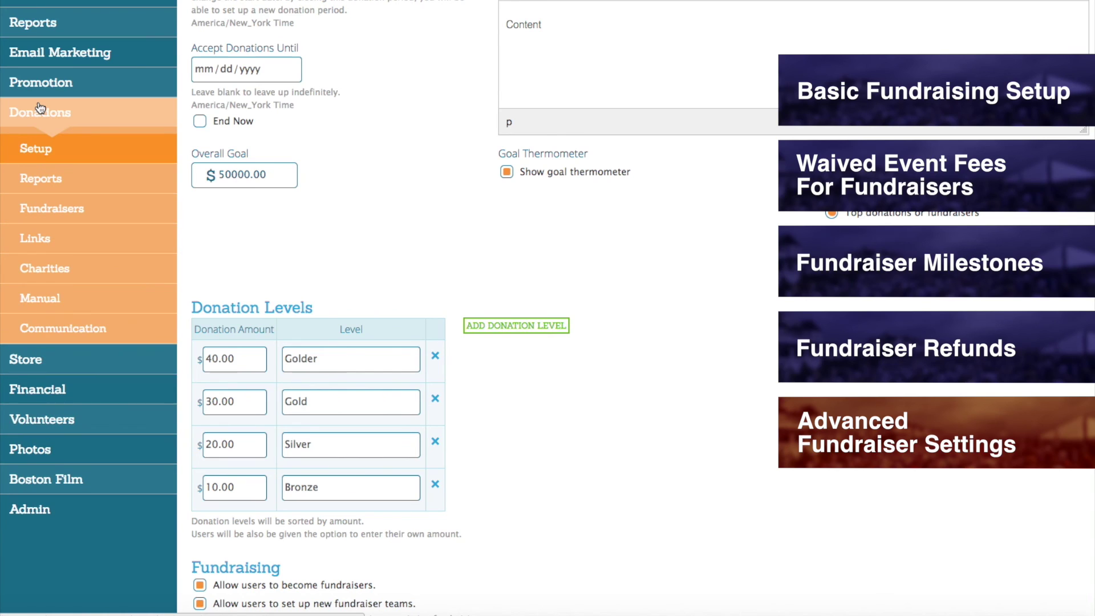
mouse_move(50, 147)
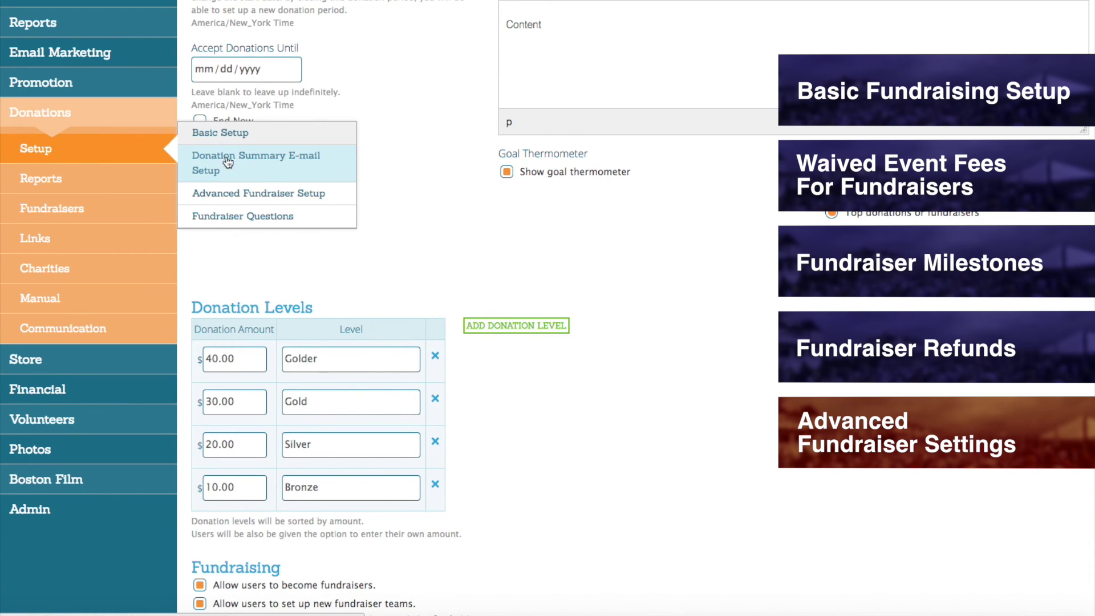
click(263, 199)
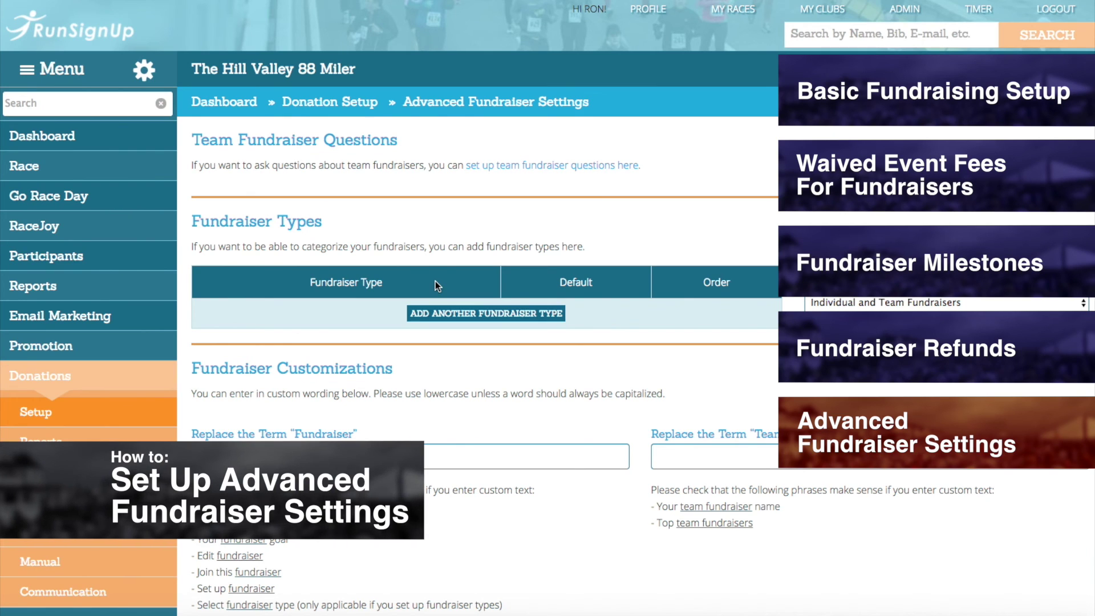
scroll(366, 265, down, 14)
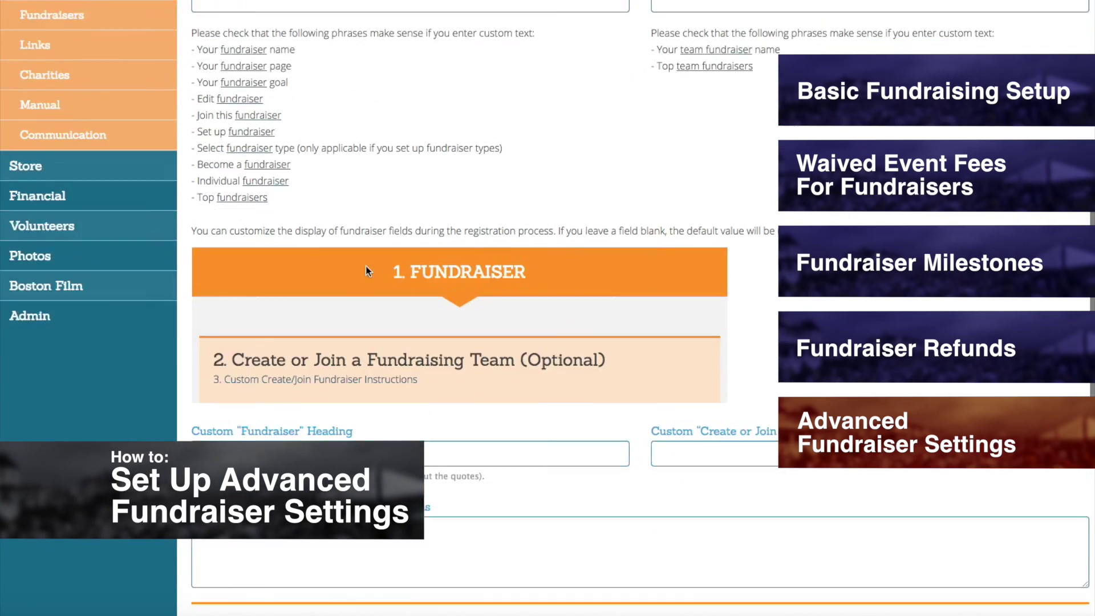
scroll(365, 266, down, 3)
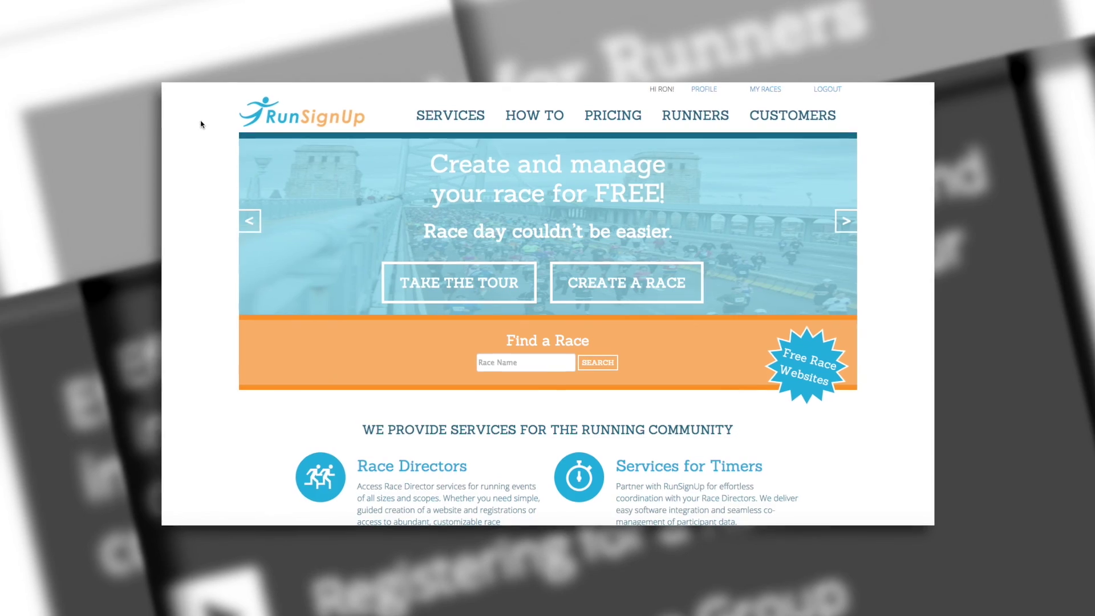
- Open the RunSignUp How To page with tutorials for directors, runners and all users
click(527, 115)
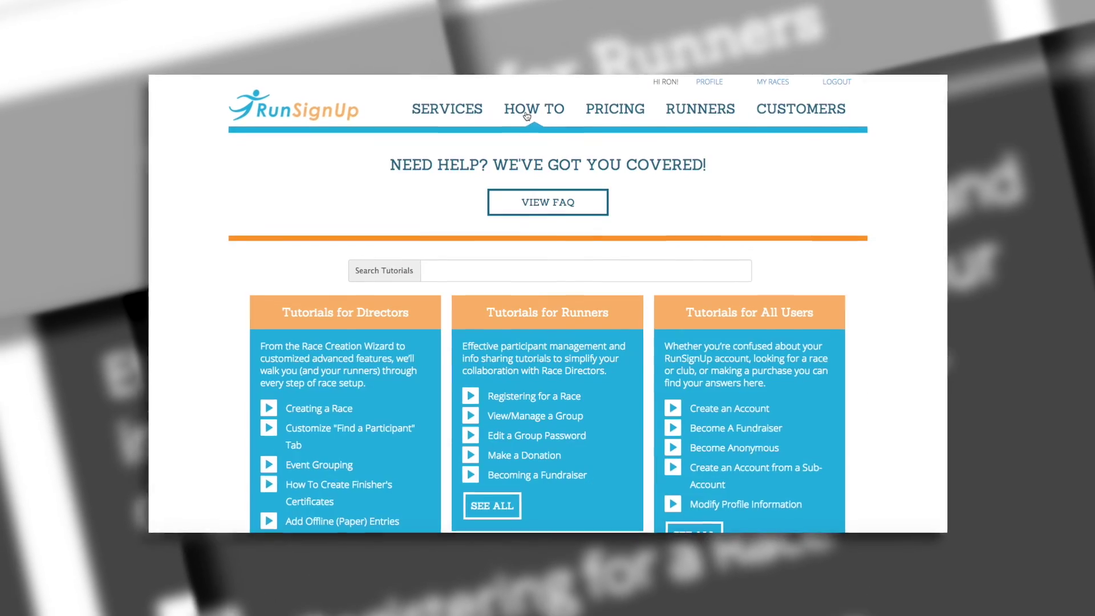